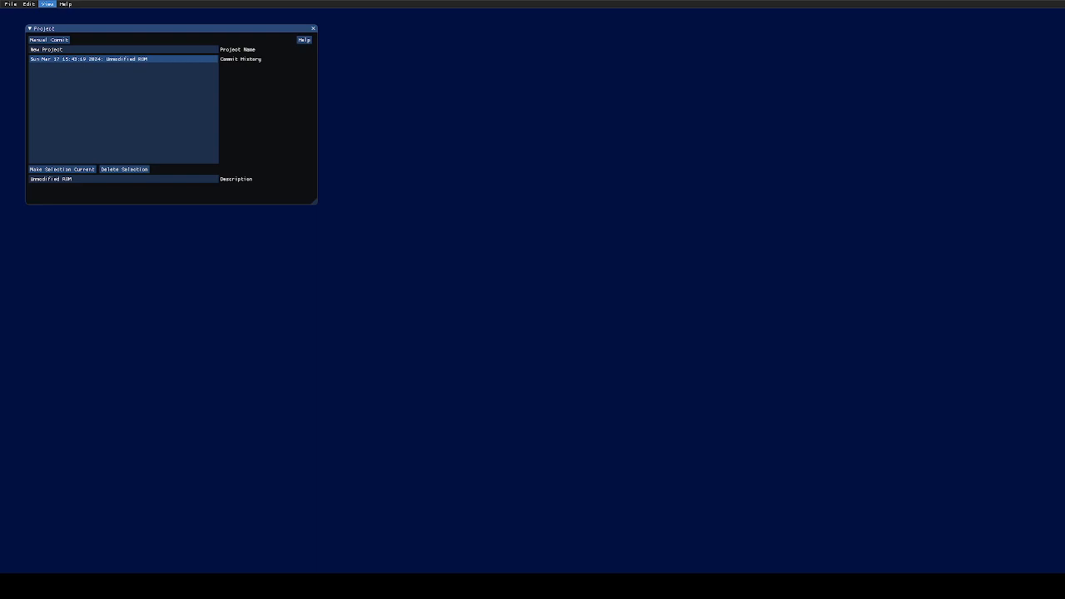
# - Open the Overworld Editor from the Edit menu
pyautogui.click(45, 4)
pyautogui.click(406, 84)
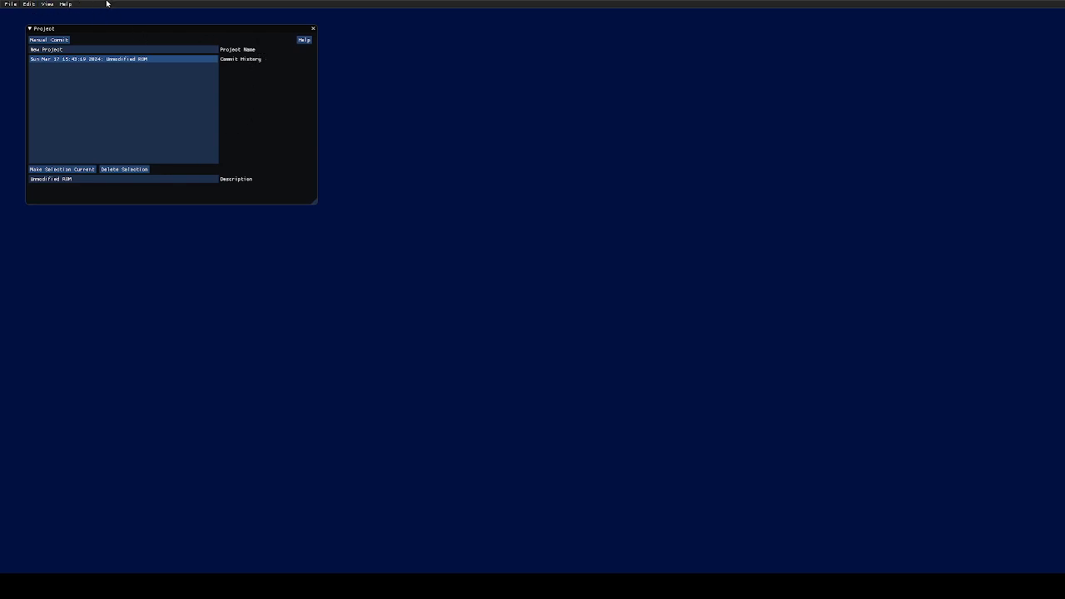
pyautogui.click(31, 7)
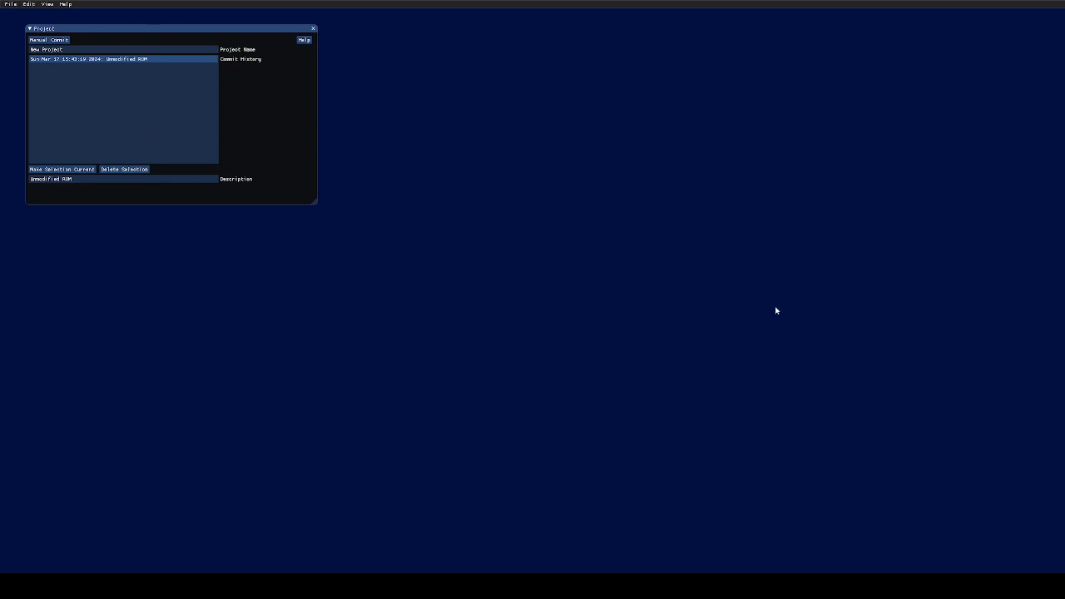
pyautogui.click(31, 6)
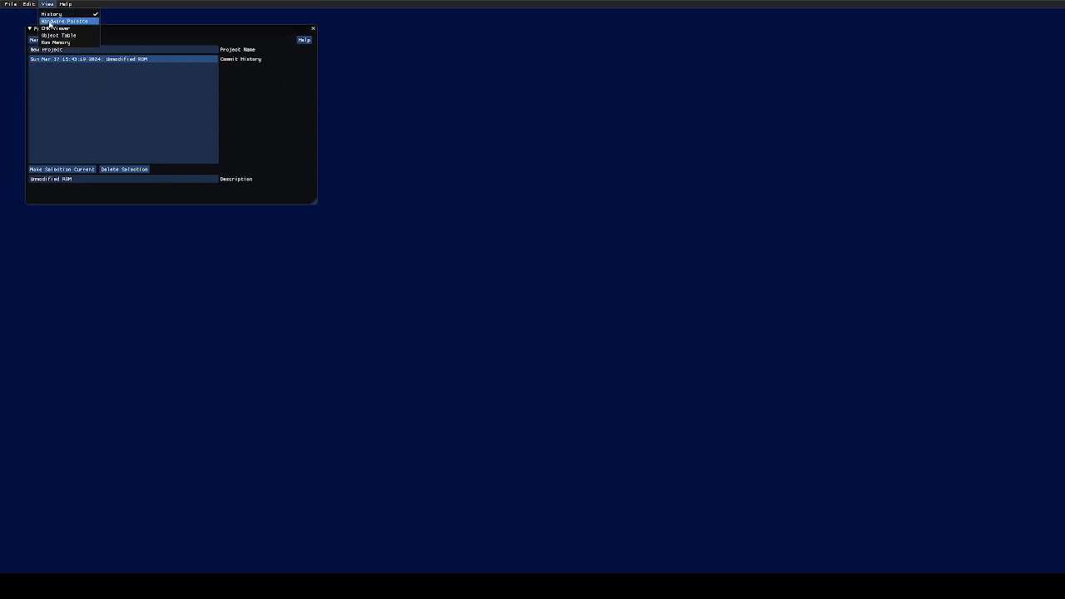
pyautogui.click(56, 50)
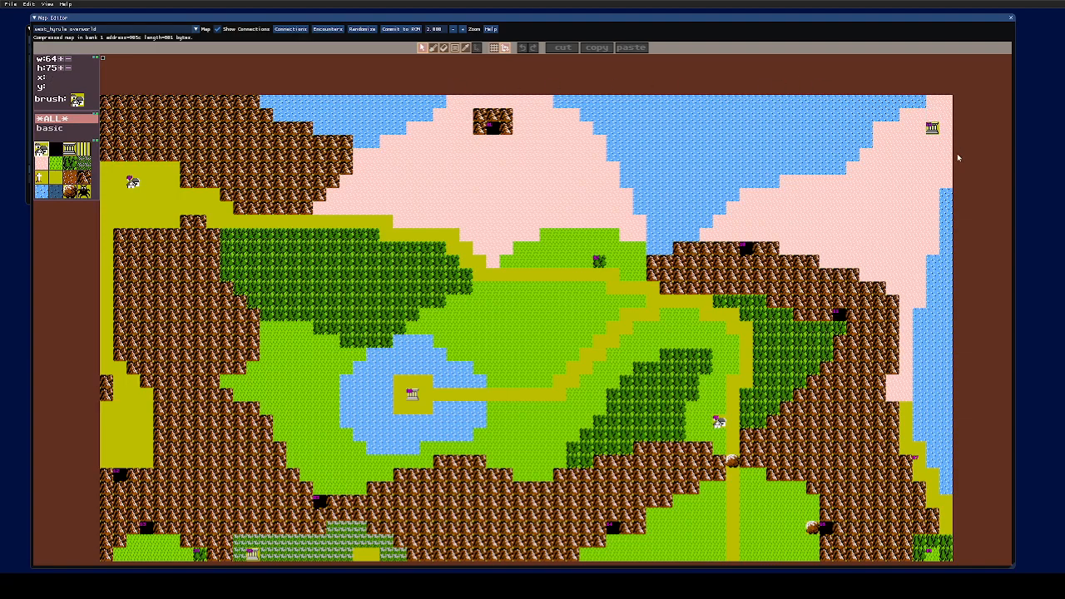
# - Open the MultiMap of linked rooms for the palace at tile 62,2
pyautogui.scroll(-1, 980, 162)
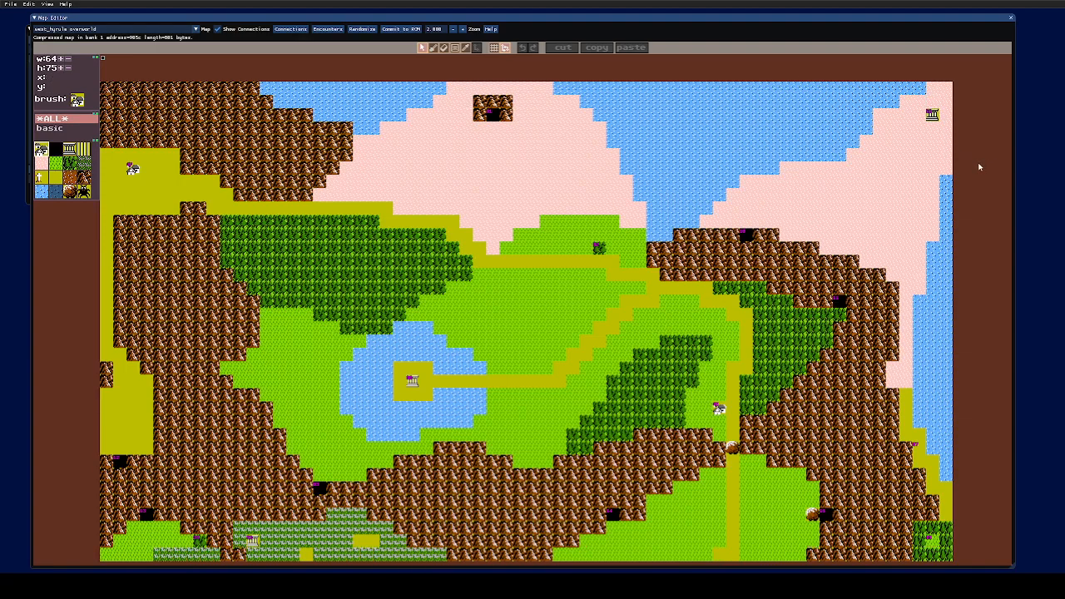
pyautogui.click(28, 4)
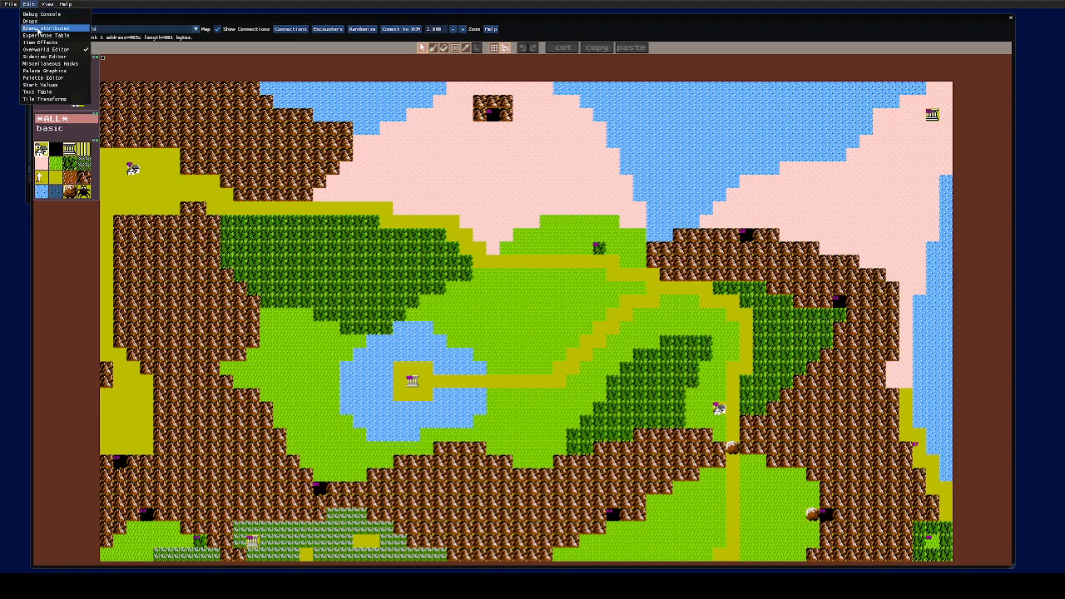
pyautogui.click(997, 135)
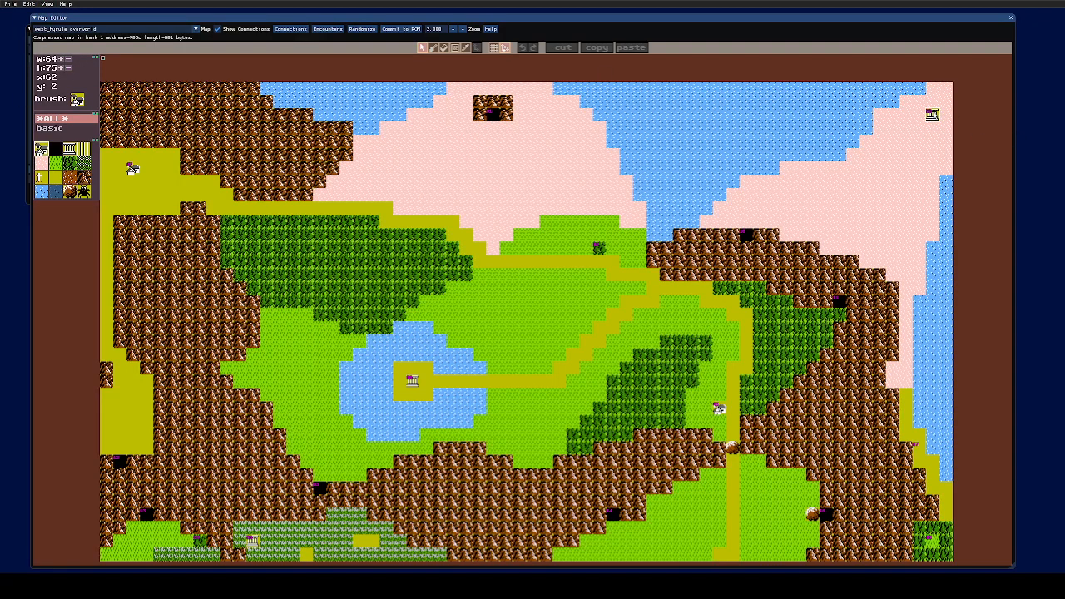
pyautogui.click(931, 115)
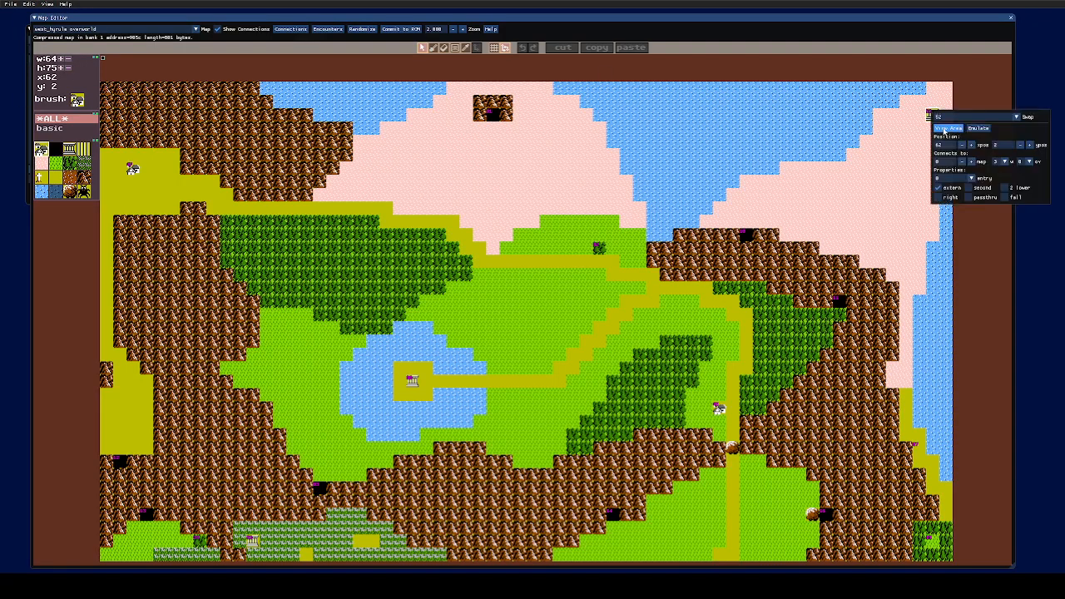
pyautogui.click(946, 129)
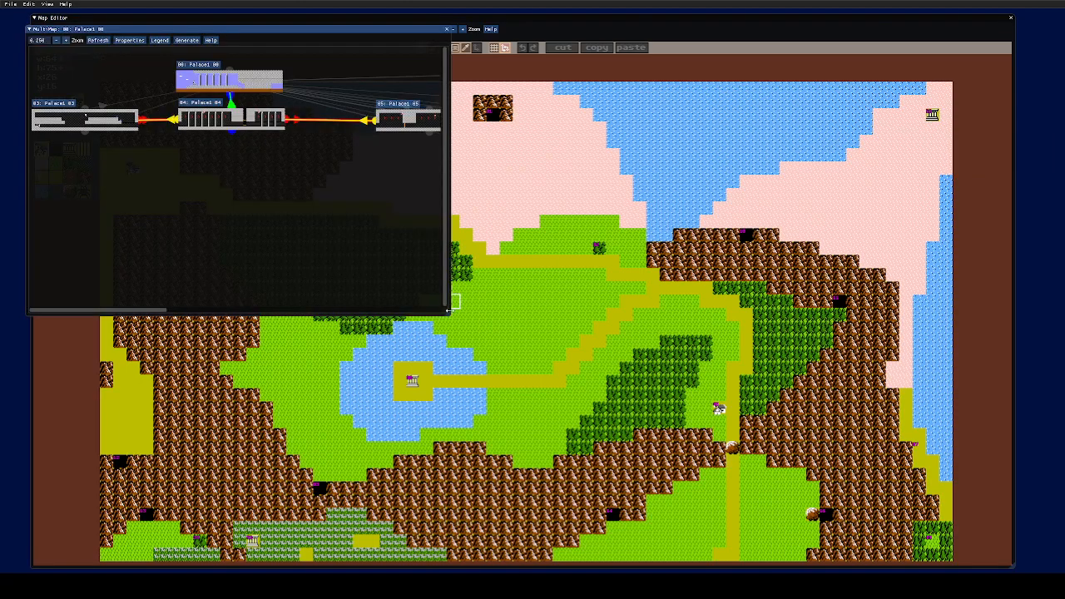
# - Enlarge and zoom the MultiMap, then open Palace1 08 in an enlarged Map Editor window
pyautogui.moveTo(447, 312); pyautogui.dragTo(1031, 552)
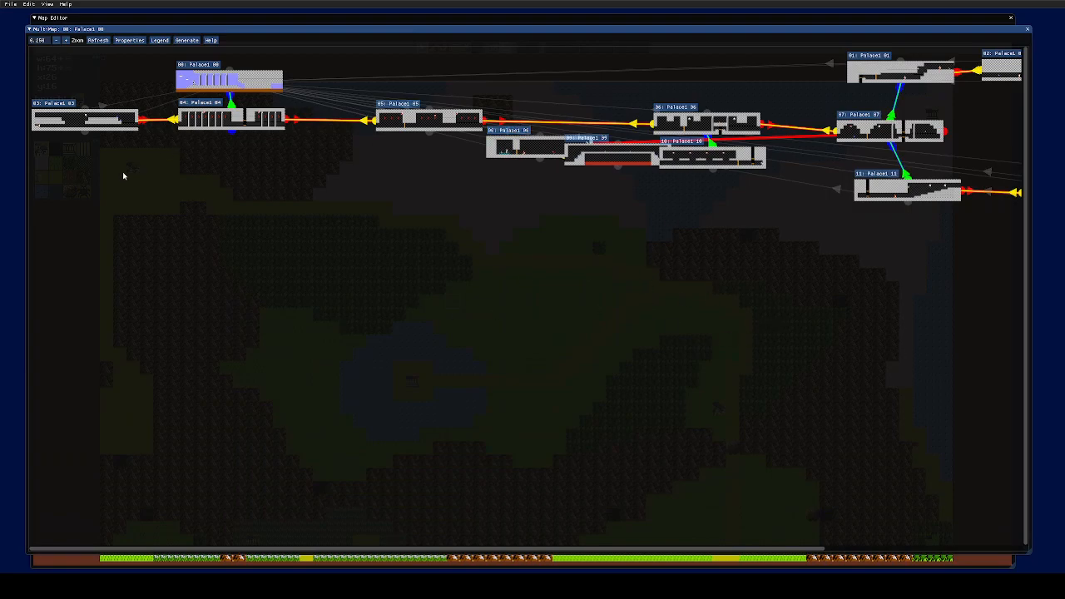
pyautogui.click(65, 40)
pyautogui.click(66, 40)
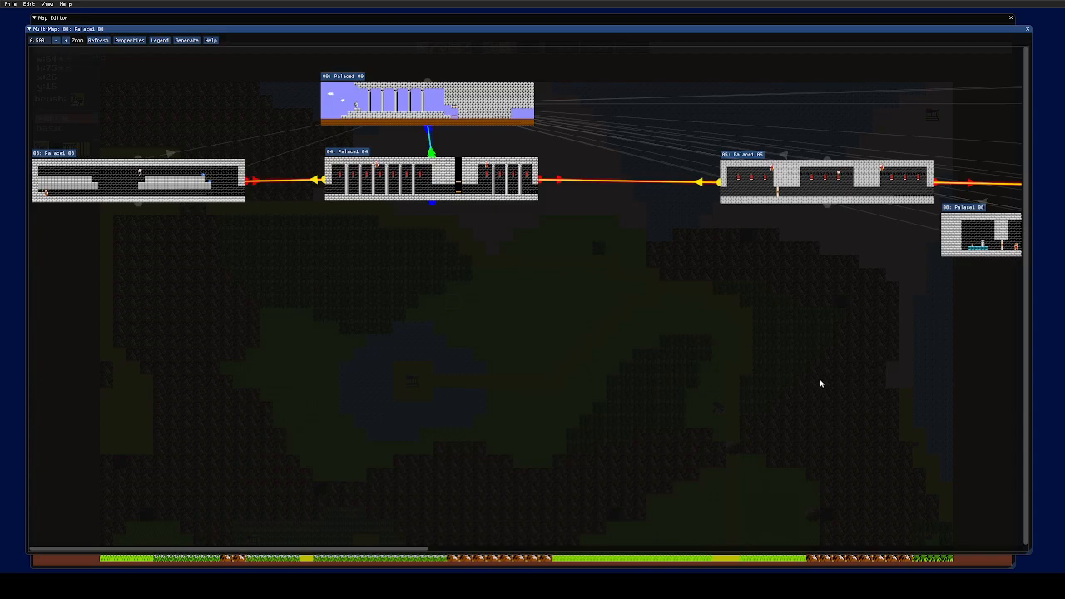
pyautogui.moveTo(424, 551); pyautogui.dragTo(652, 551)
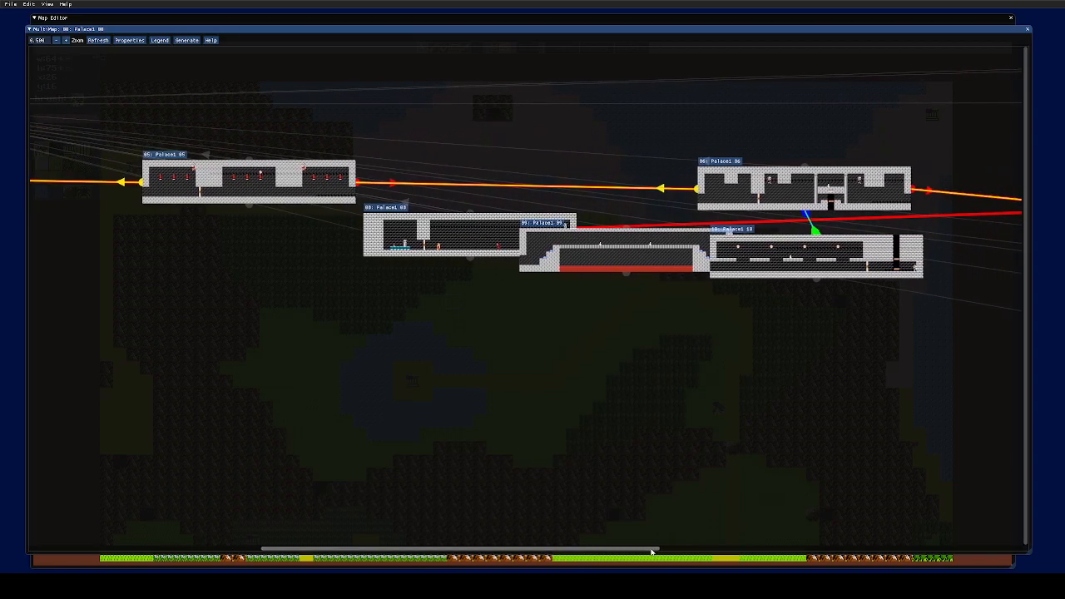
pyautogui.doubleClick(393, 212)
pyautogui.moveTo(456, 318); pyautogui.dragTo(965, 551)
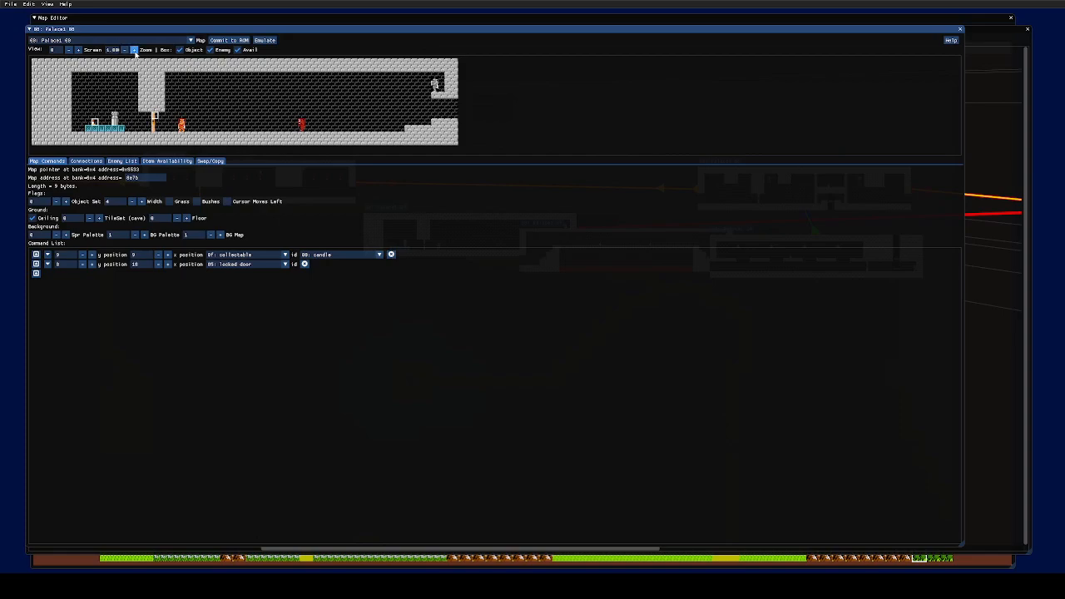
# - Zoom the room preview in three levels
pyautogui.click(134, 50)
pyautogui.click(134, 50)
pyautogui.click(134, 50)
pyautogui.click(134, 50)
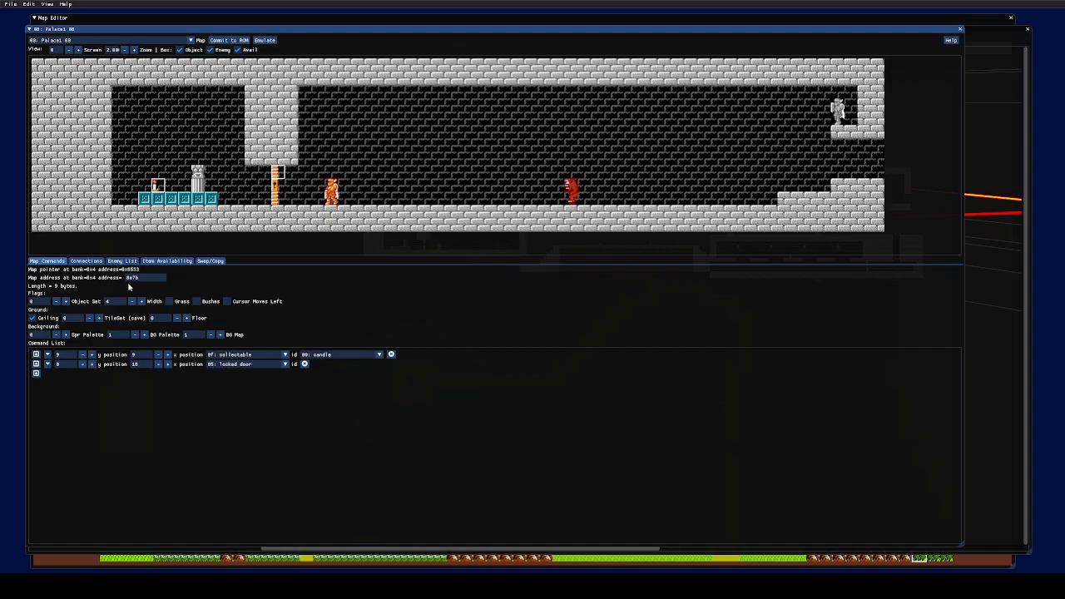
# - Step the preview through screens 0–3 and back, ending on screen 0
pyautogui.click(78, 50)
pyautogui.click(78, 50)
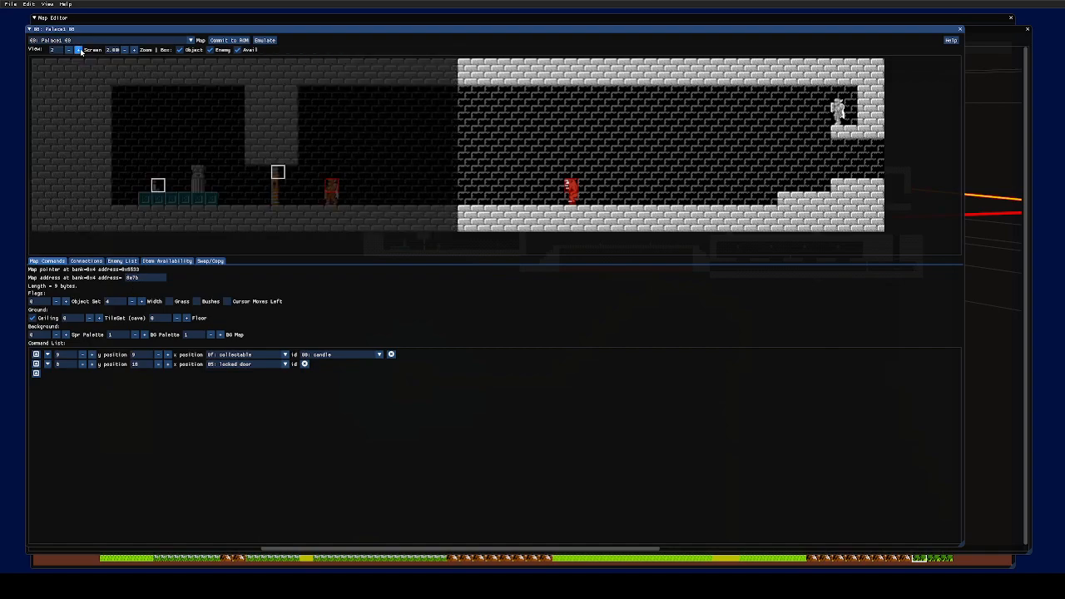
pyautogui.click(78, 50)
pyautogui.click(69, 50)
pyautogui.click(69, 50)
pyautogui.click(69, 50)
pyautogui.click(79, 49)
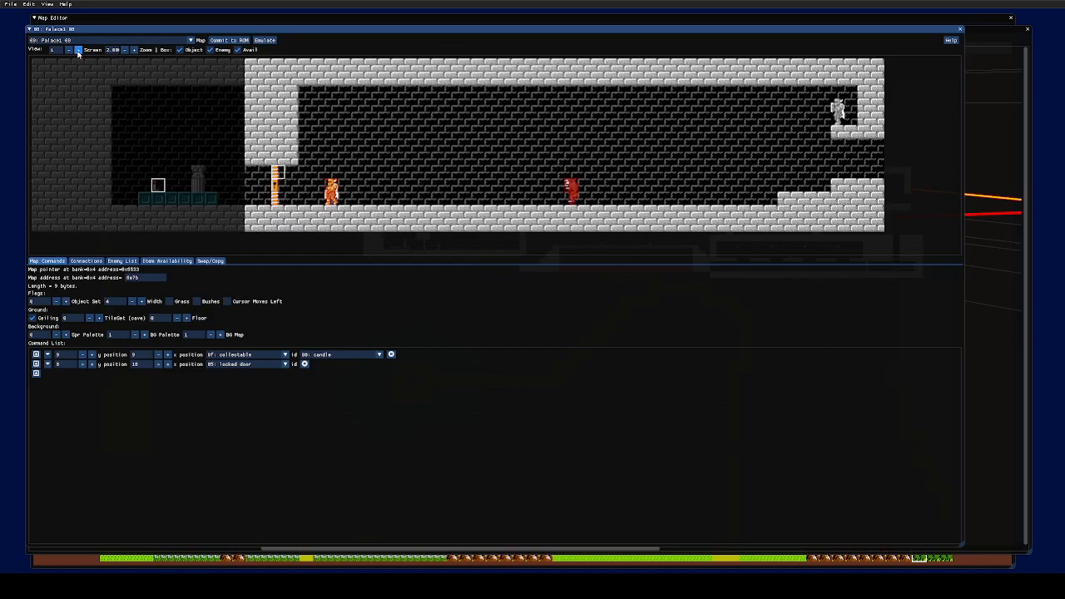
pyautogui.click(79, 50)
pyautogui.click(78, 50)
pyautogui.click(69, 50)
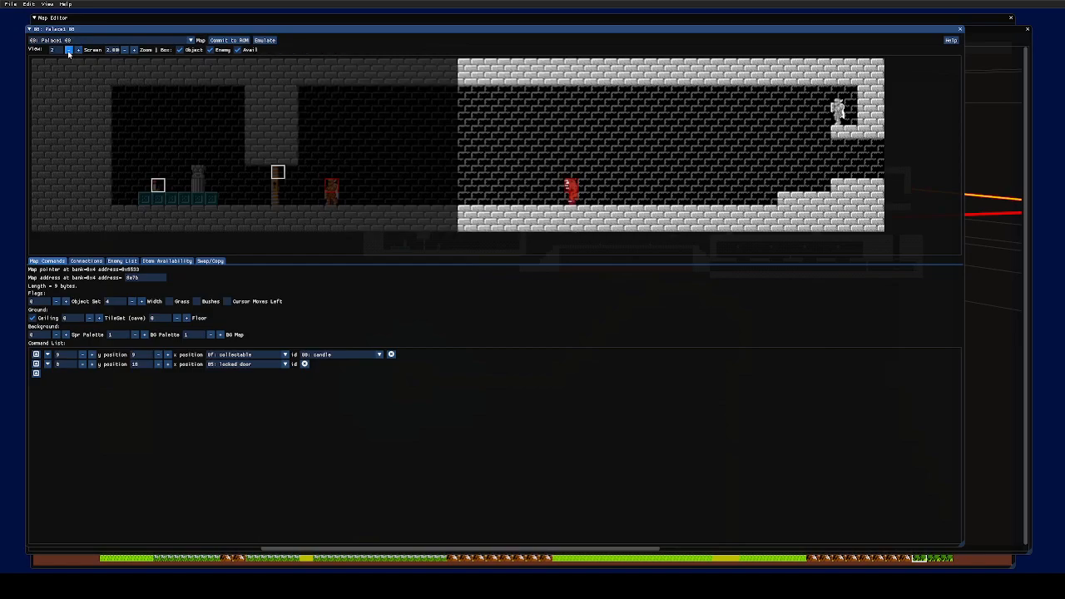
pyautogui.click(69, 50)
pyautogui.click(78, 50)
pyautogui.click(69, 50)
pyautogui.click(69, 50)
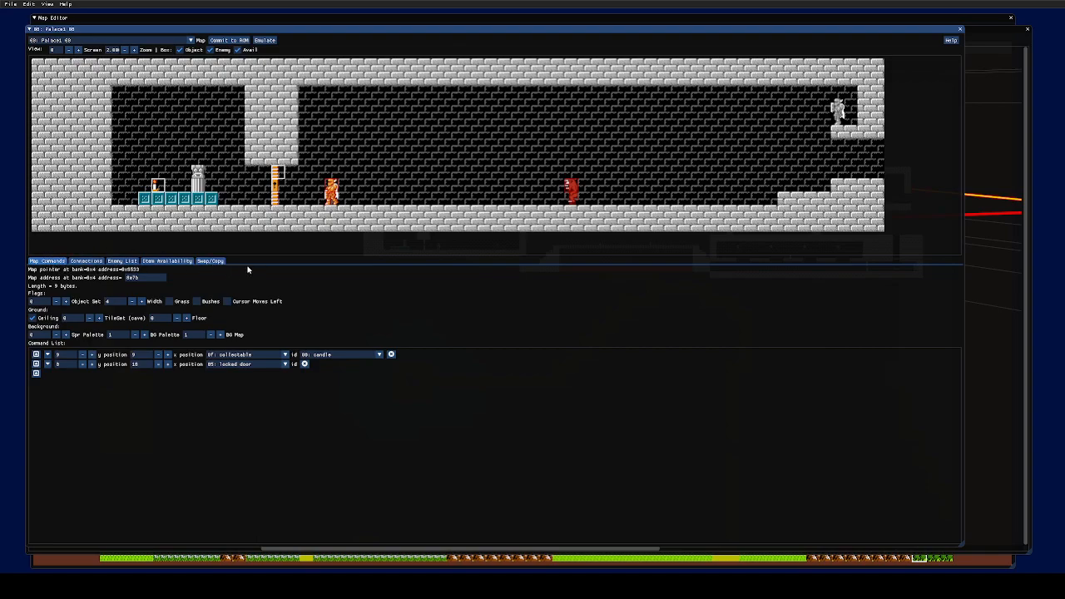
# - Browse the Connections, Item Availability and Swap/Copy tabs, ending on the Enemy List
pyautogui.click(86, 261)
pyautogui.click(122, 263)
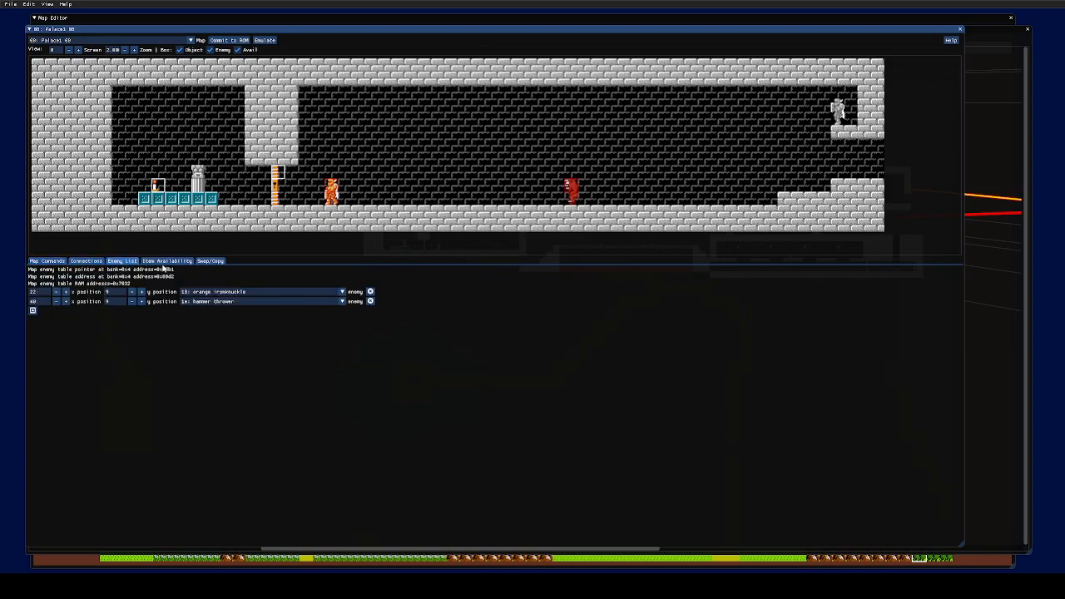
pyautogui.click(178, 263)
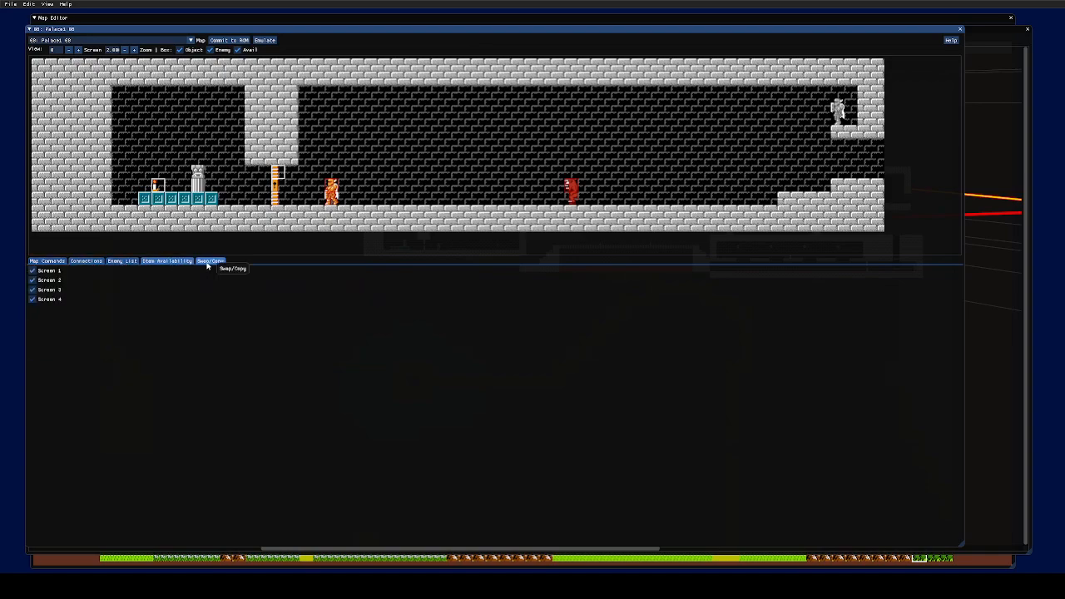
pyautogui.click(209, 262)
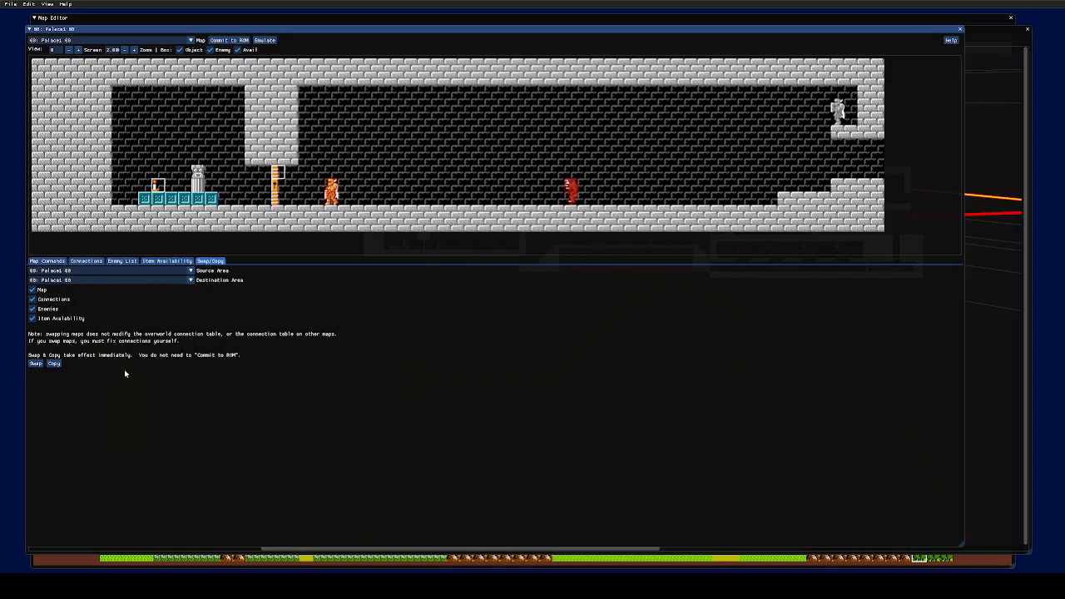
pyautogui.click(167, 261)
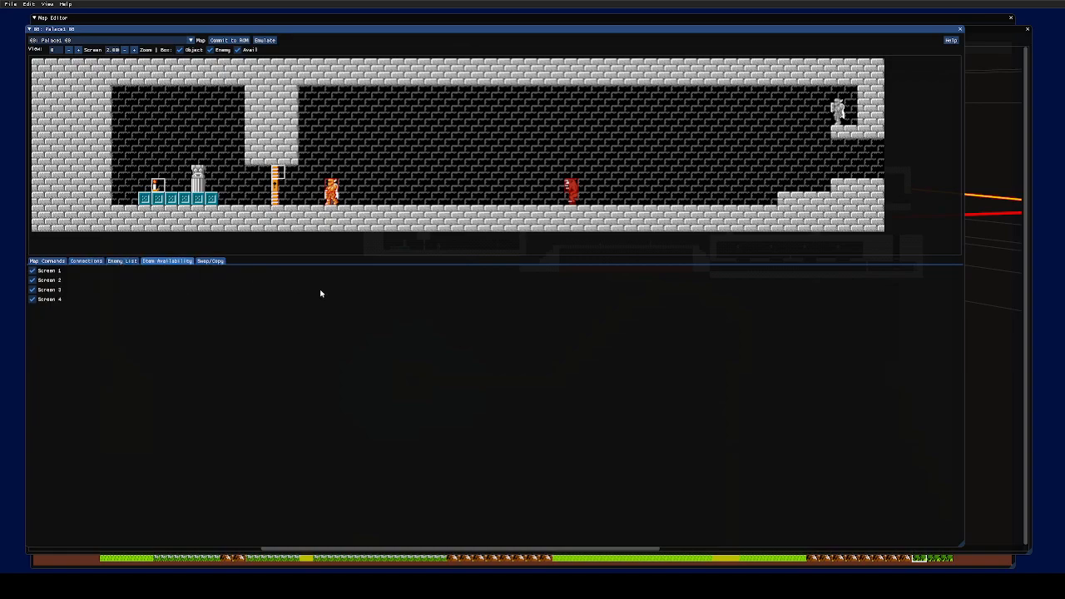
pyautogui.click(127, 261)
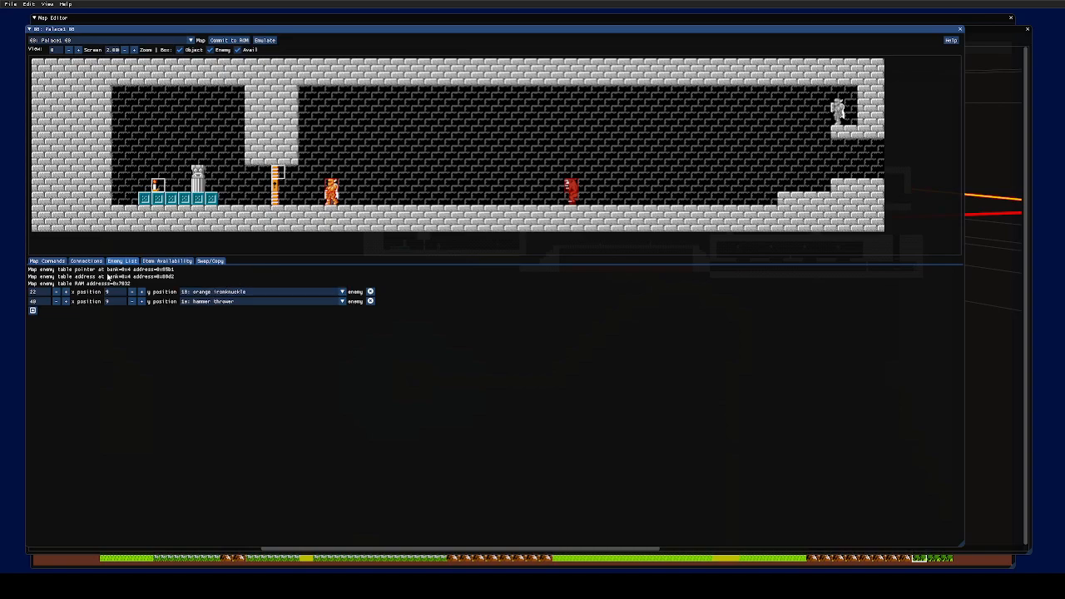
# - Check the first enemy's type list, keeping it as an orange Ironknuckle
pyautogui.click(87, 262)
pyautogui.click(121, 261)
pyautogui.click(329, 292)
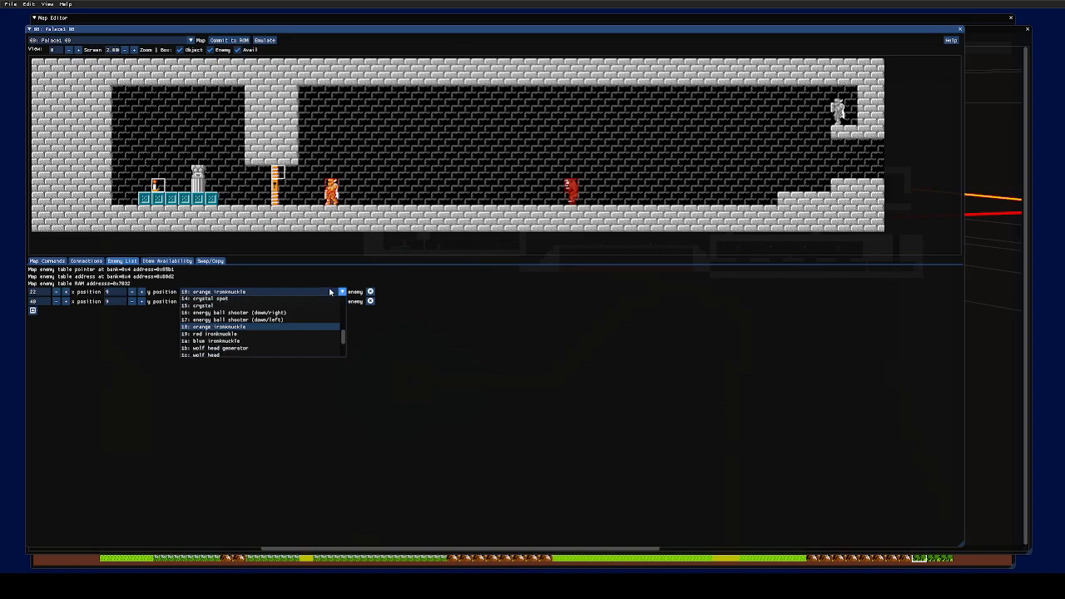
pyautogui.scroll(5, 308, 328)
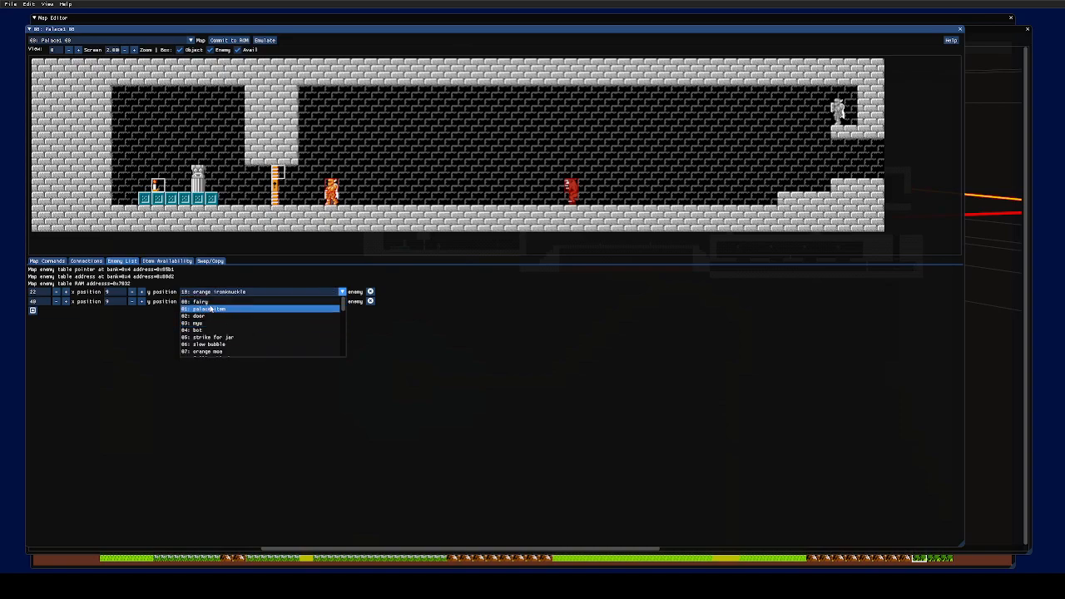
pyautogui.scroll(-4, 232, 316)
pyautogui.scroll(-2, 235, 317)
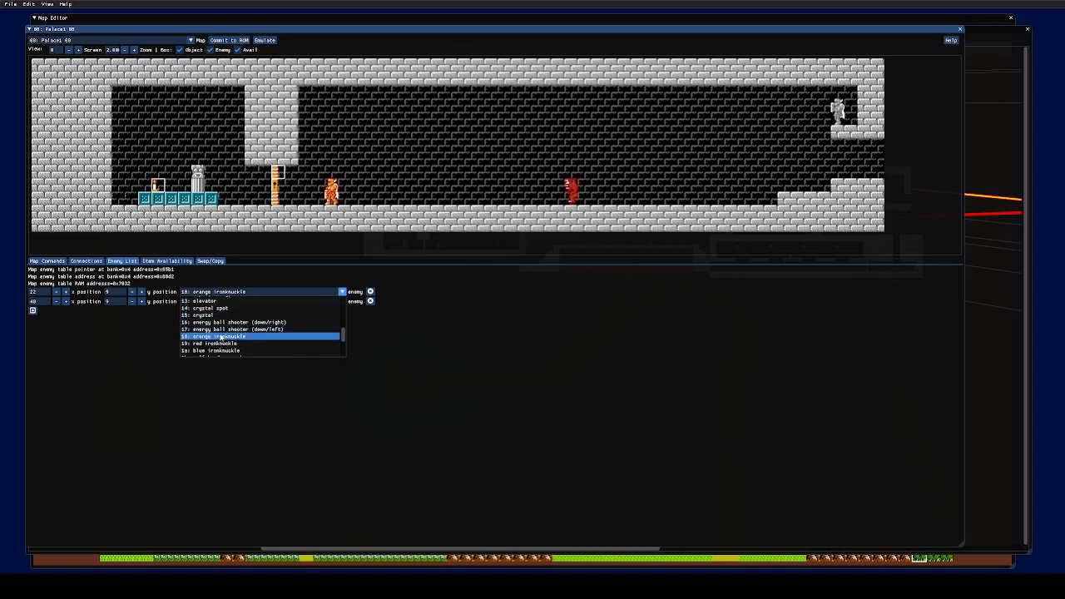
pyautogui.scroll(5, 241, 337)
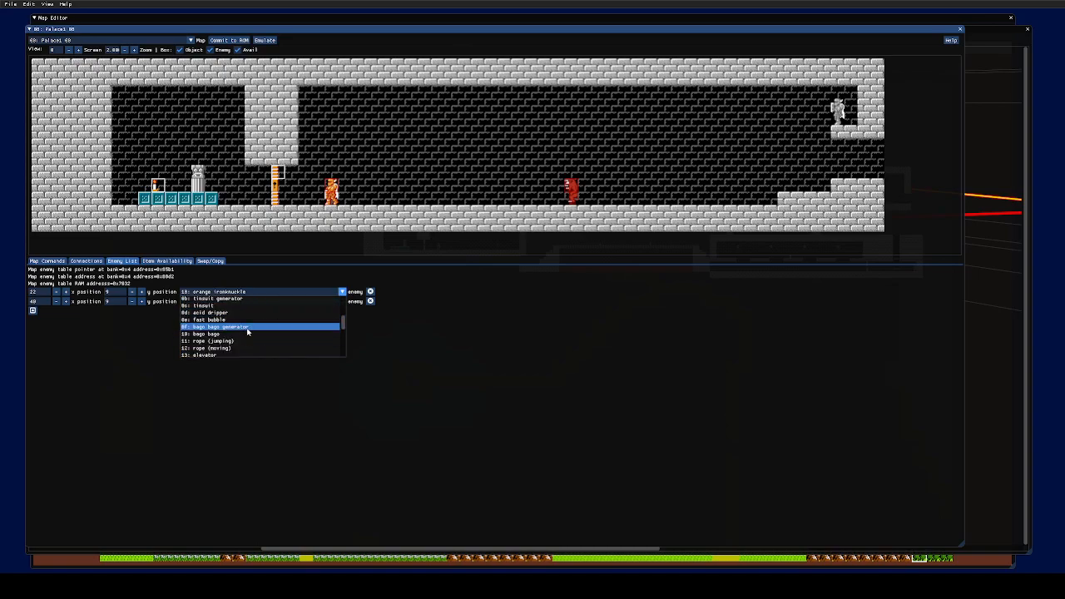
pyautogui.click(420, 337)
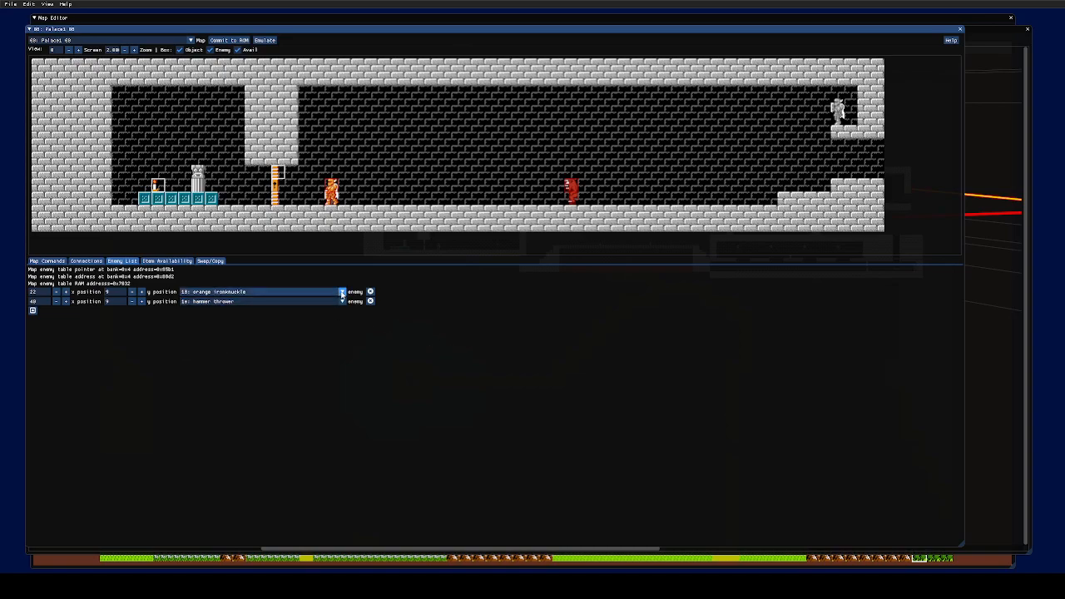
pyautogui.click(342, 293)
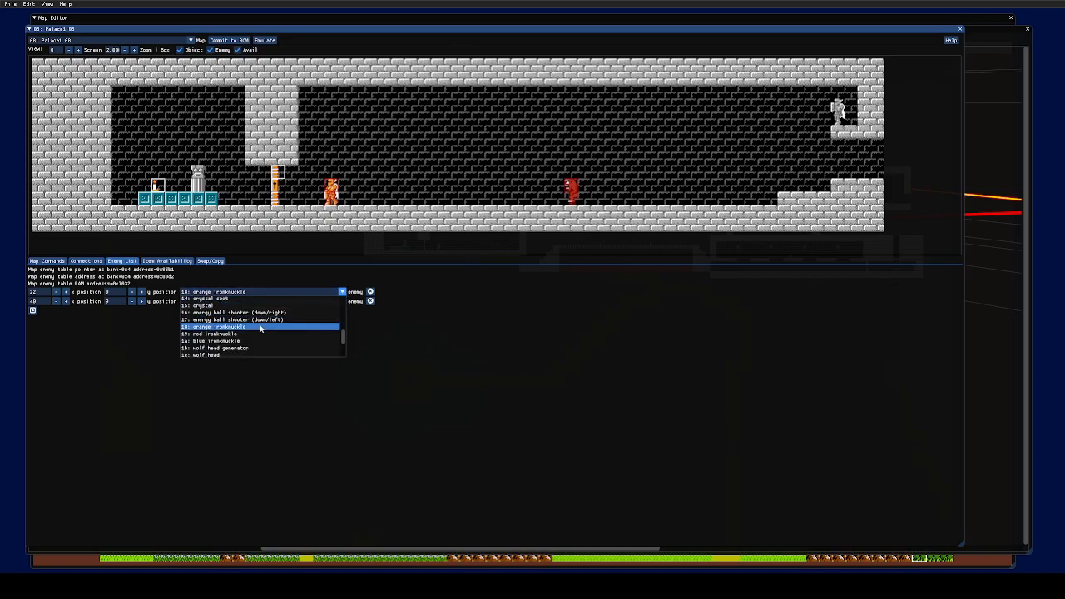
pyautogui.click(428, 301)
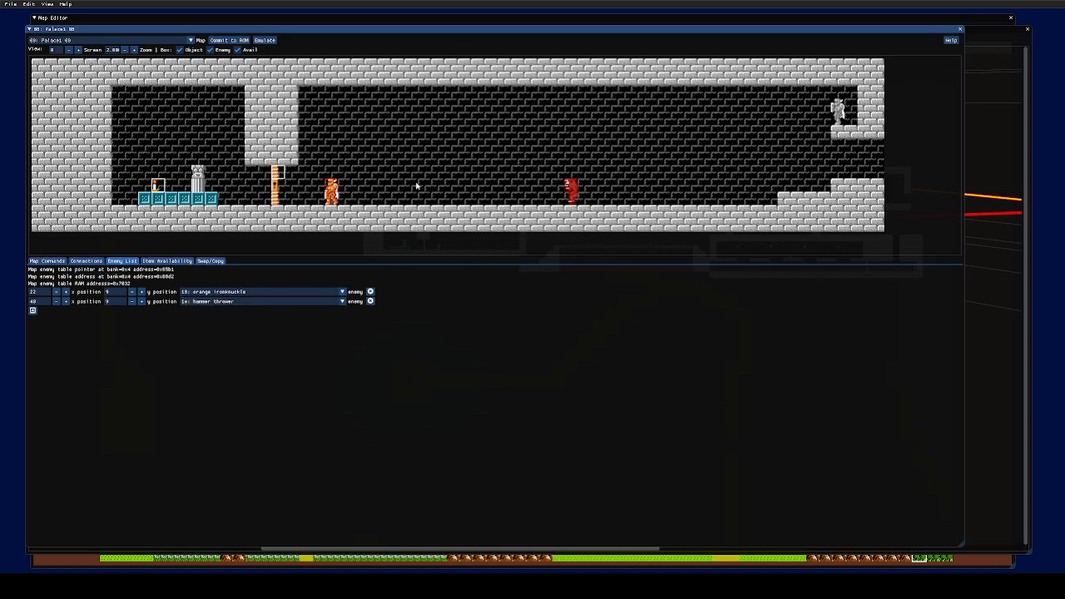
pyautogui.click(254, 291)
pyautogui.click(514, 291)
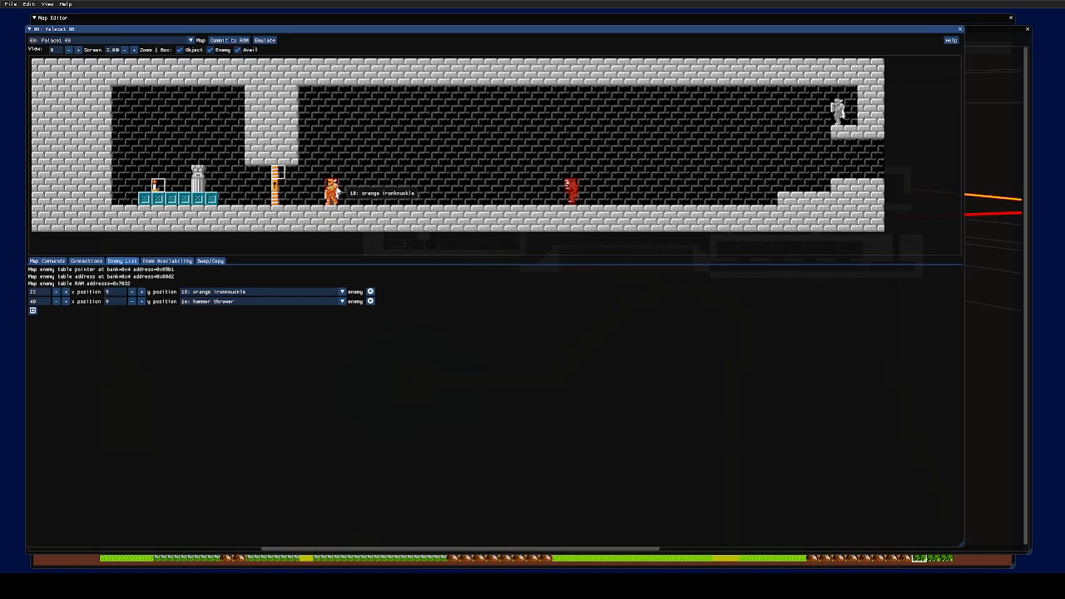
pyautogui.click(341, 292)
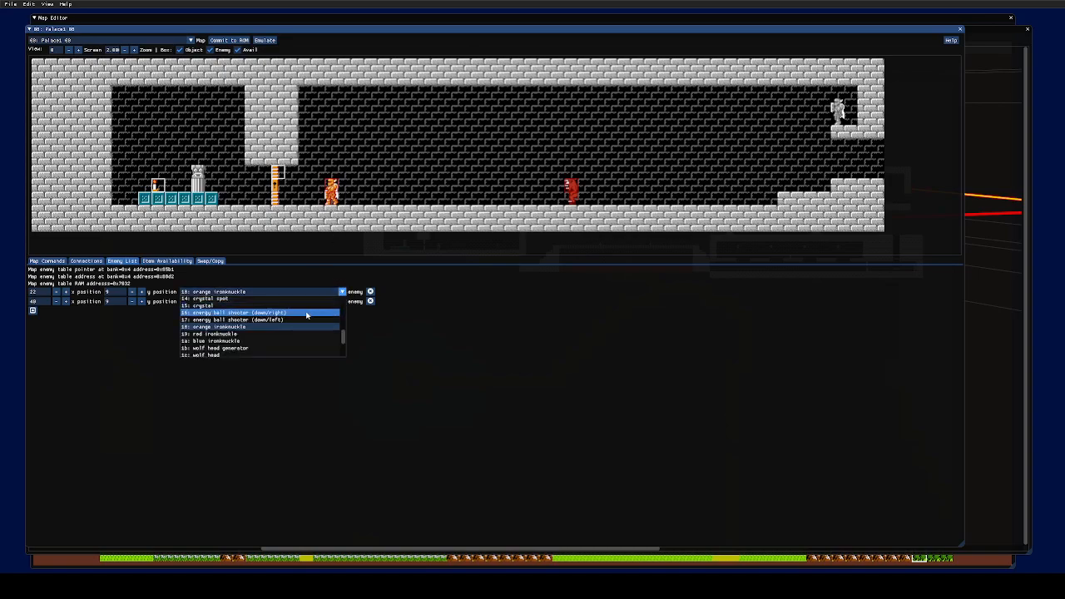
pyautogui.scroll(2, 275, 324)
pyautogui.scroll(-1, 248, 326)
pyautogui.click(459, 348)
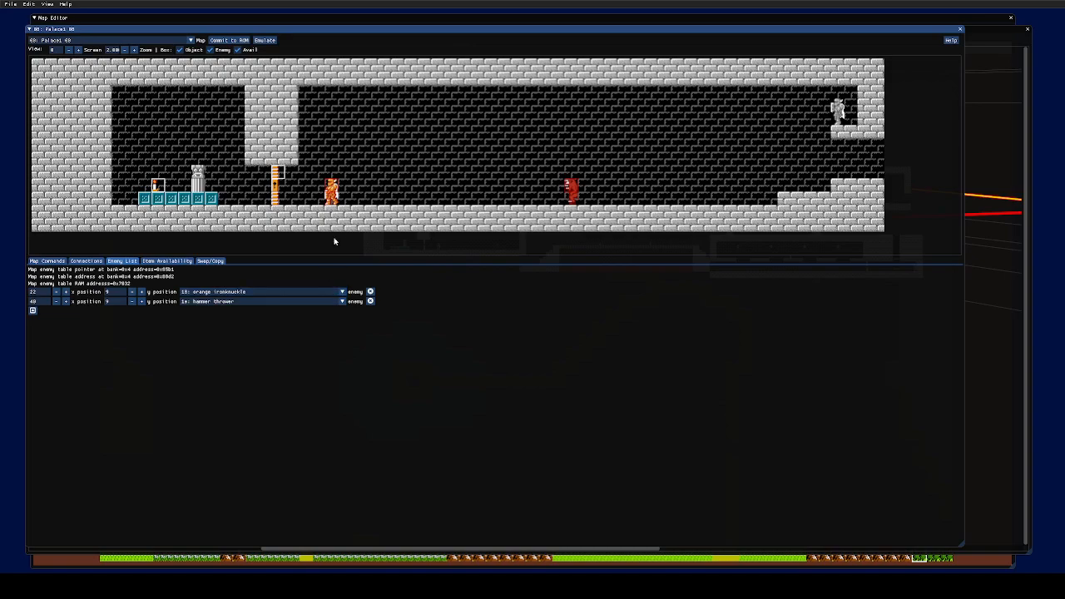
# - Move the orange Ironknuckle to x 25, y 6 and show the Connections tab
pyautogui.click(141, 293)
pyautogui.click(133, 293)
pyautogui.click(66, 292)
pyautogui.click(66, 293)
pyautogui.click(65, 292)
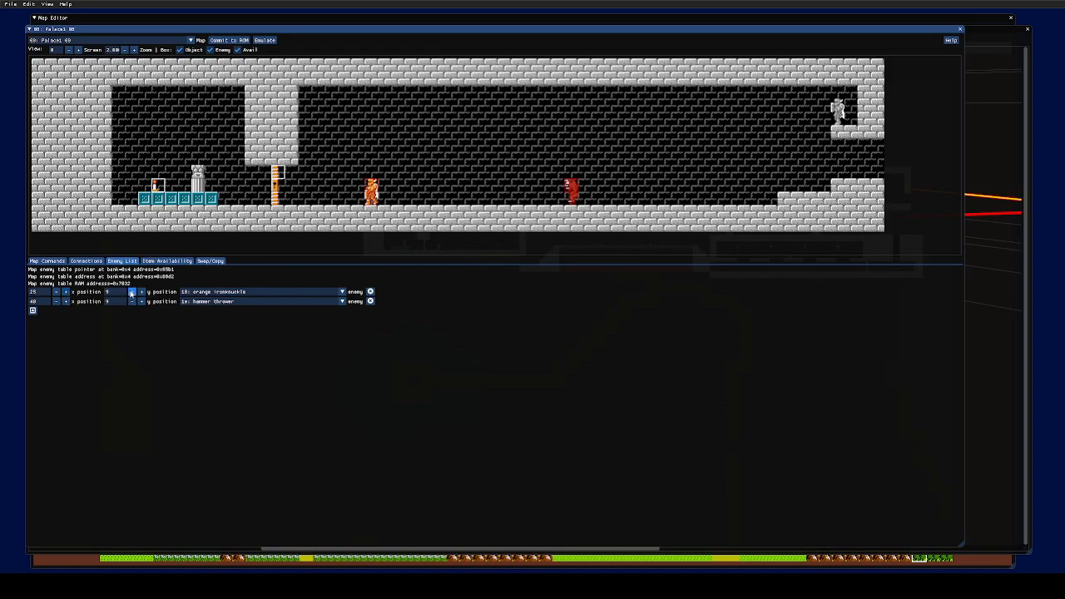
pyautogui.click(131, 293)
pyautogui.click(131, 293)
pyautogui.click(131, 293)
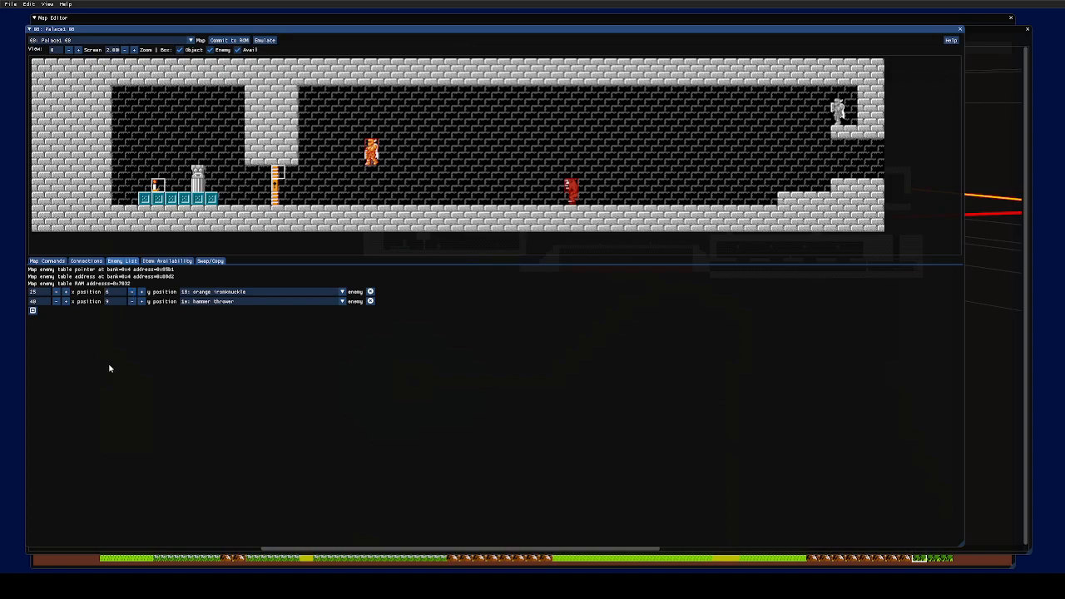
pyautogui.click(86, 262)
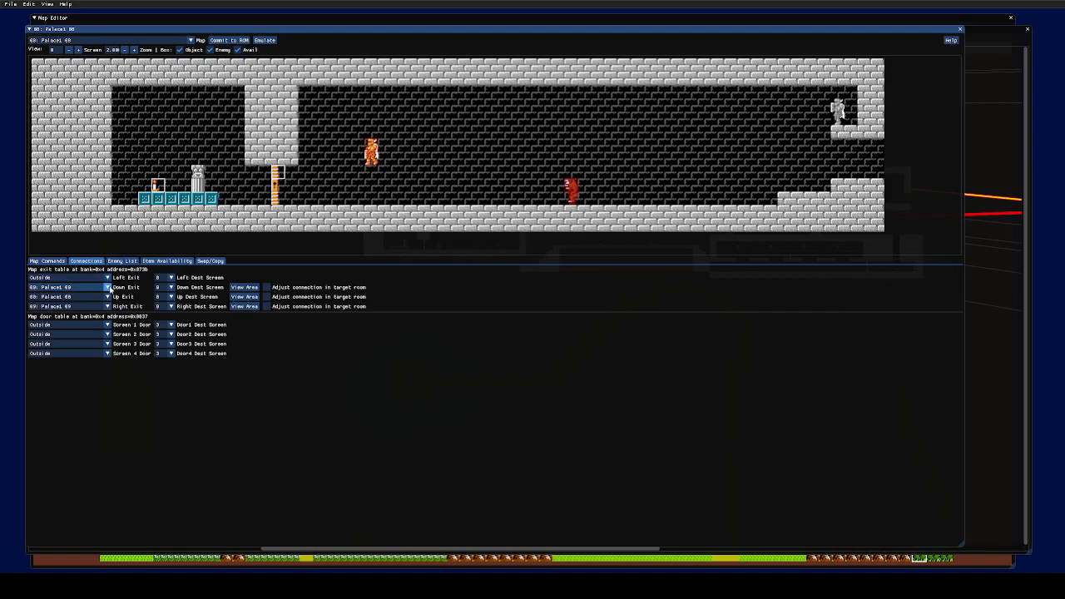
pyautogui.click(108, 286)
pyautogui.scroll(-3, 81, 333)
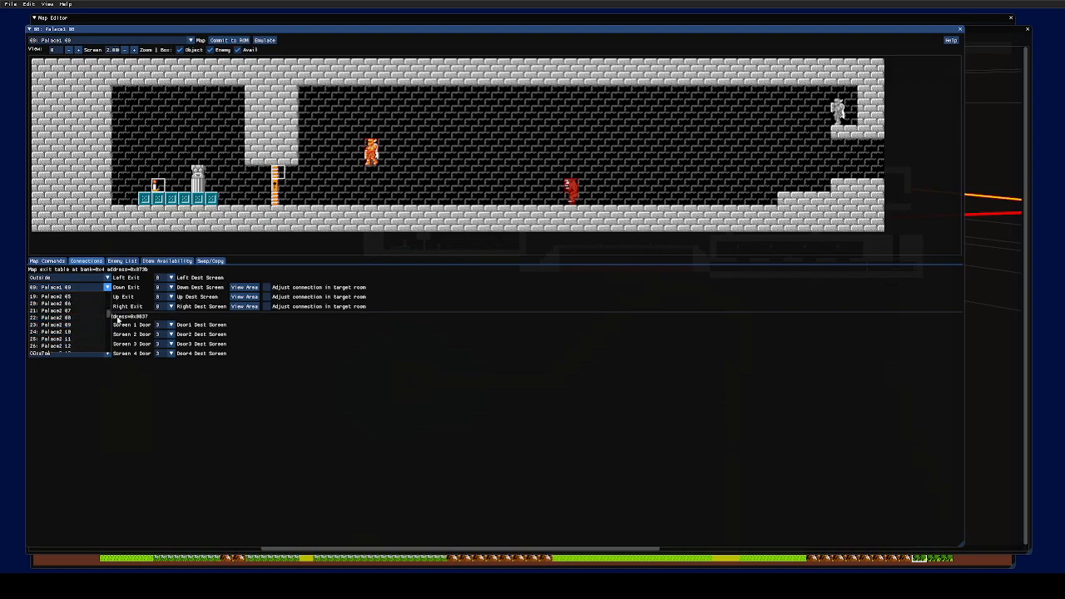
pyautogui.click(479, 361)
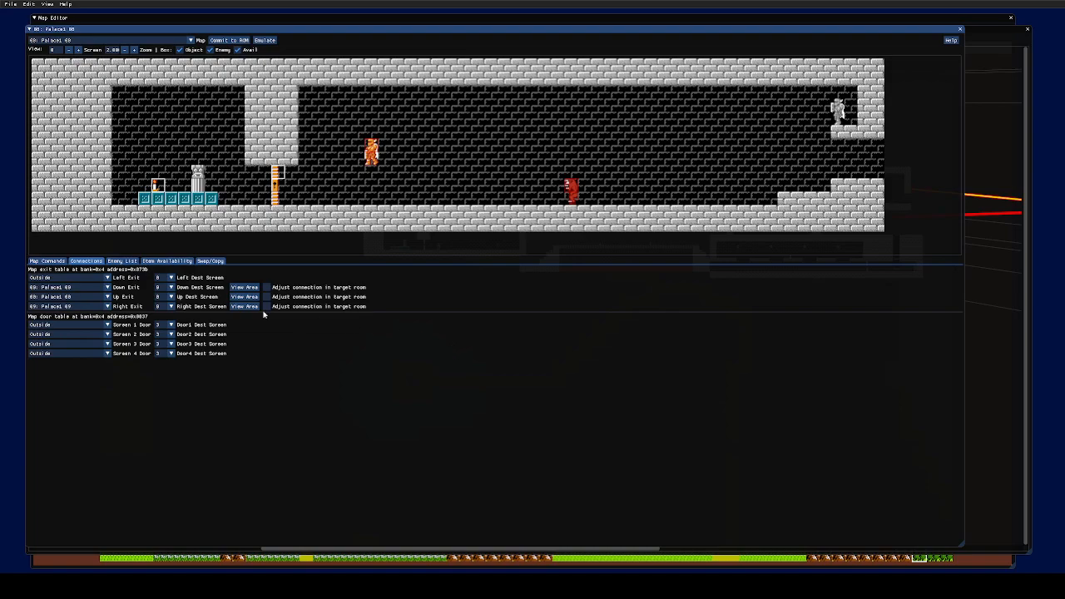
pyautogui.click(106, 289)
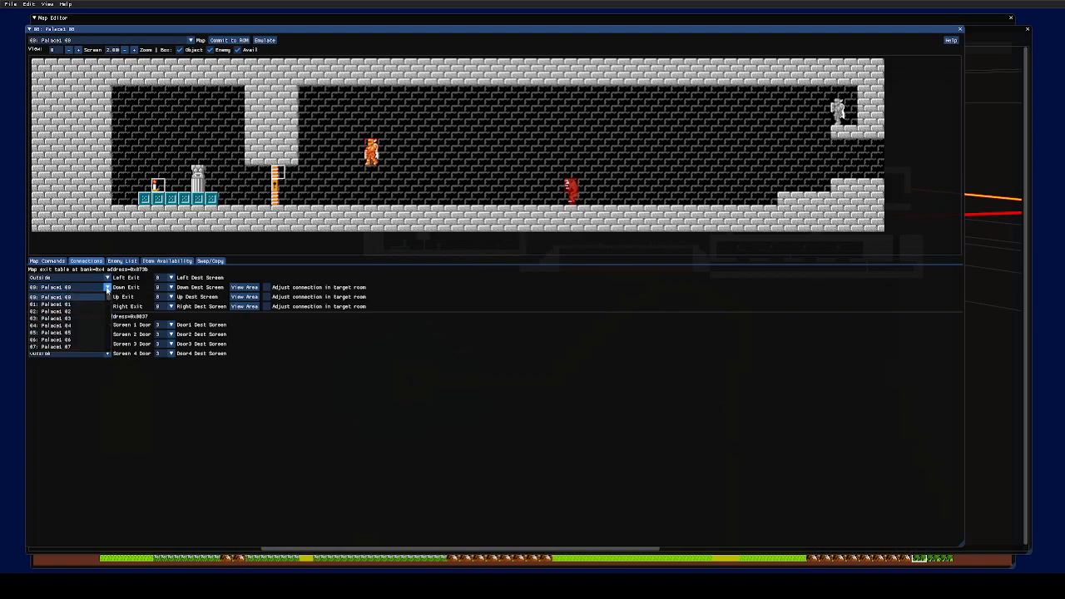
pyautogui.click(440, 394)
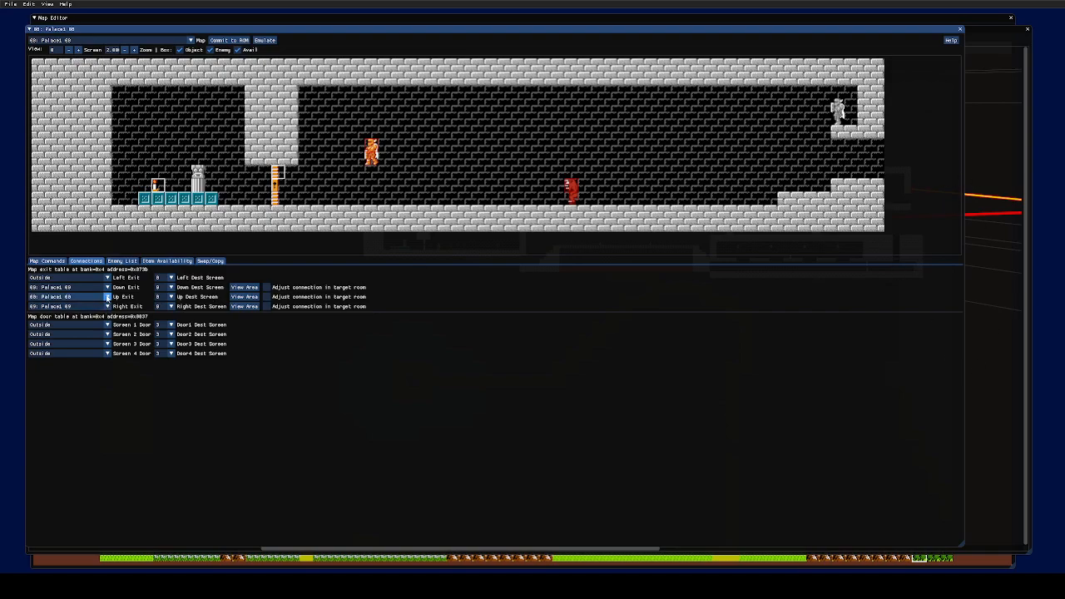
pyautogui.click(107, 297)
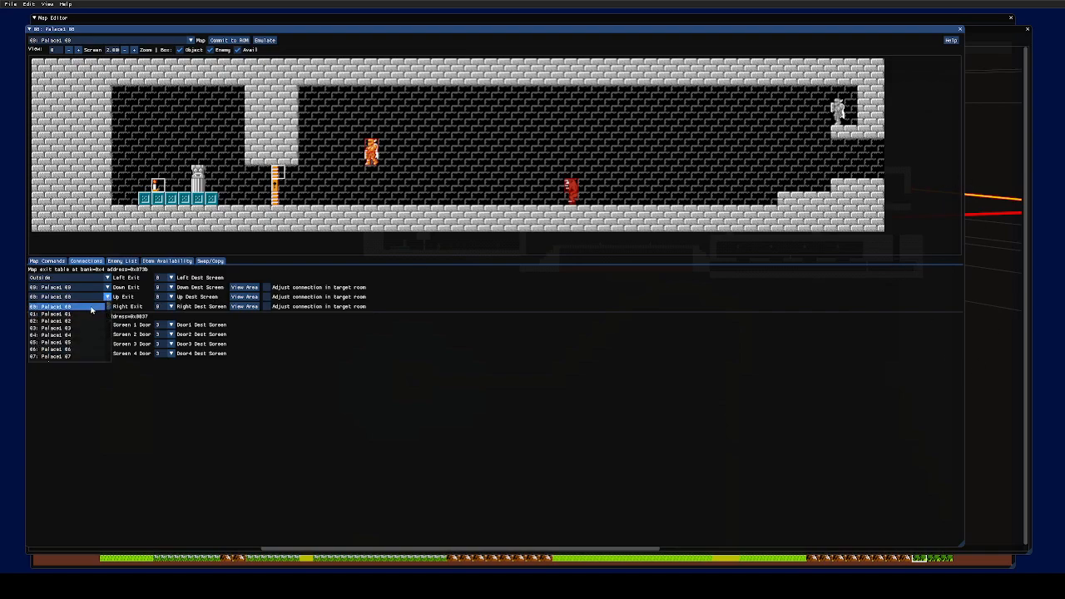
# - Set both the Up Exit and Down Exit to Outside
pyautogui.scroll(-10, 58, 341)
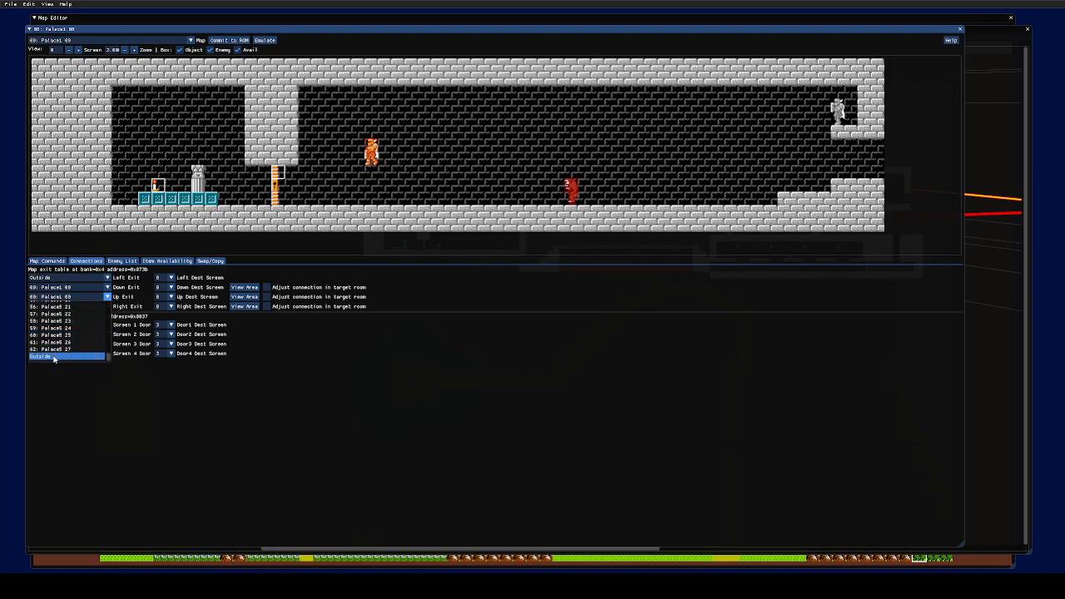
pyautogui.click(54, 359)
pyautogui.click(107, 287)
pyautogui.scroll(-10, 80, 321)
pyautogui.click(59, 350)
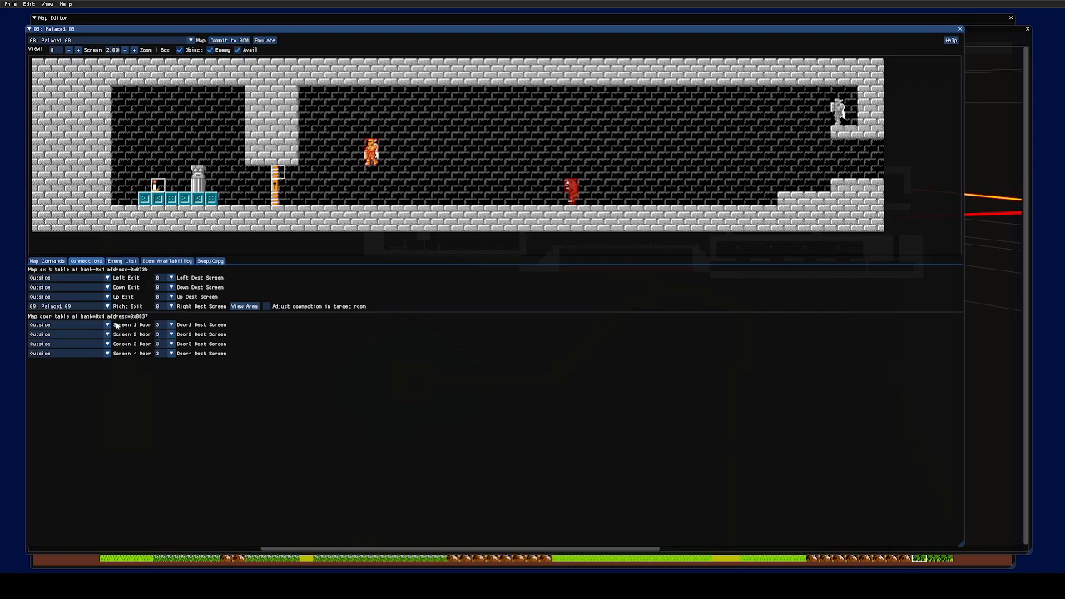
# - Point the Right Exit to 08: Palace1 08 and return to Map Commands
pyautogui.click(79, 307)
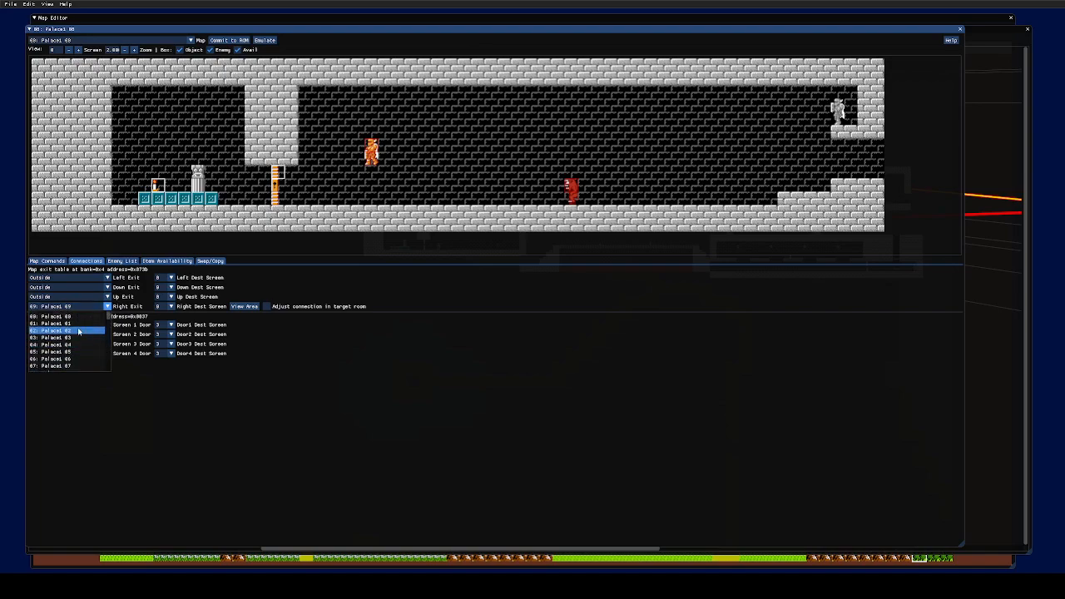
pyautogui.click(316, 351)
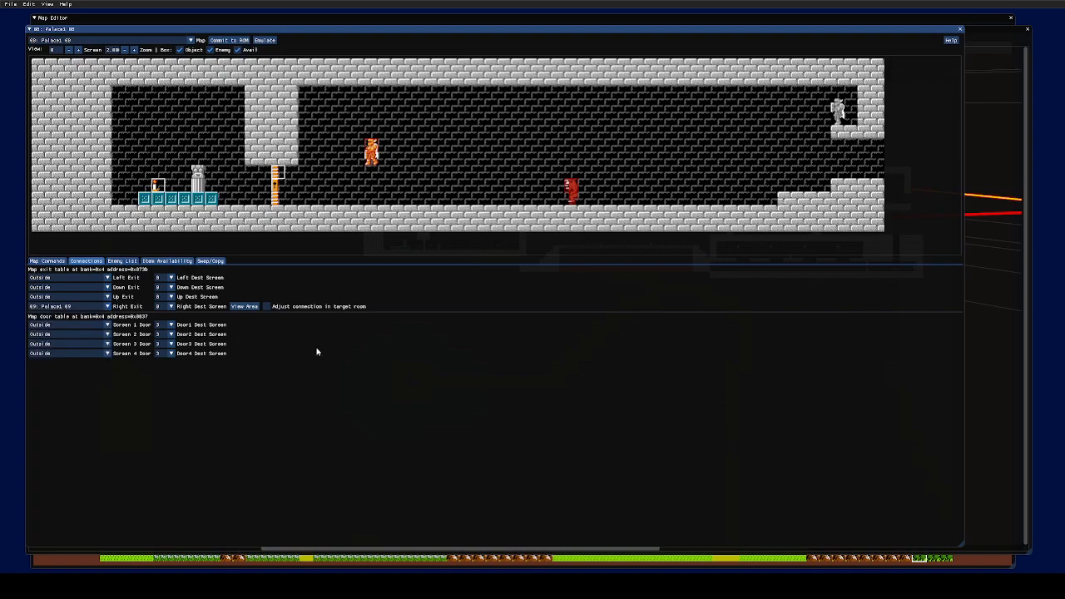
pyautogui.click(93, 307)
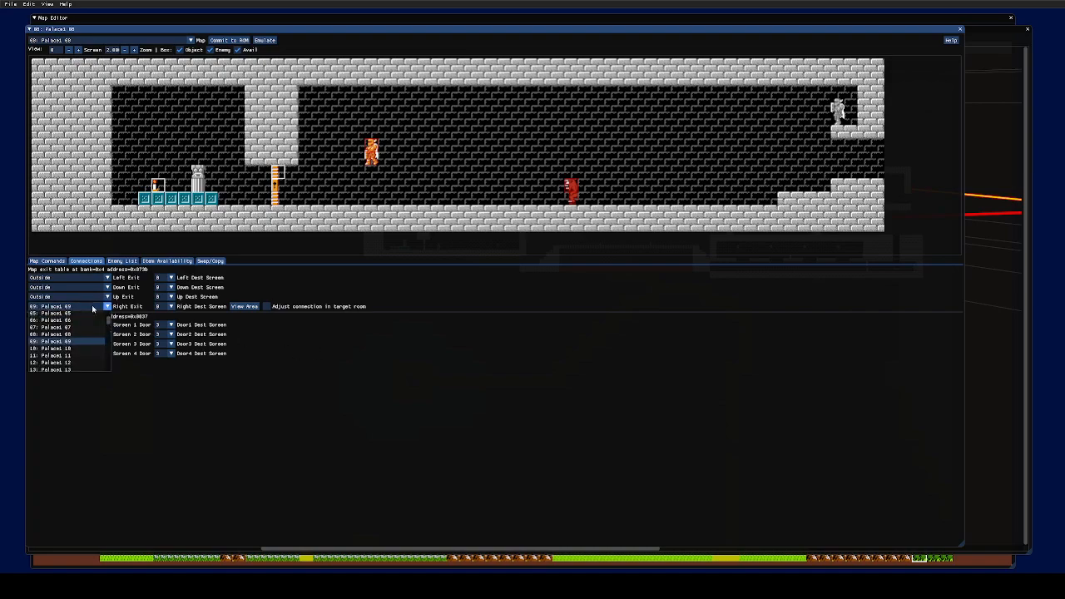
pyautogui.click(59, 336)
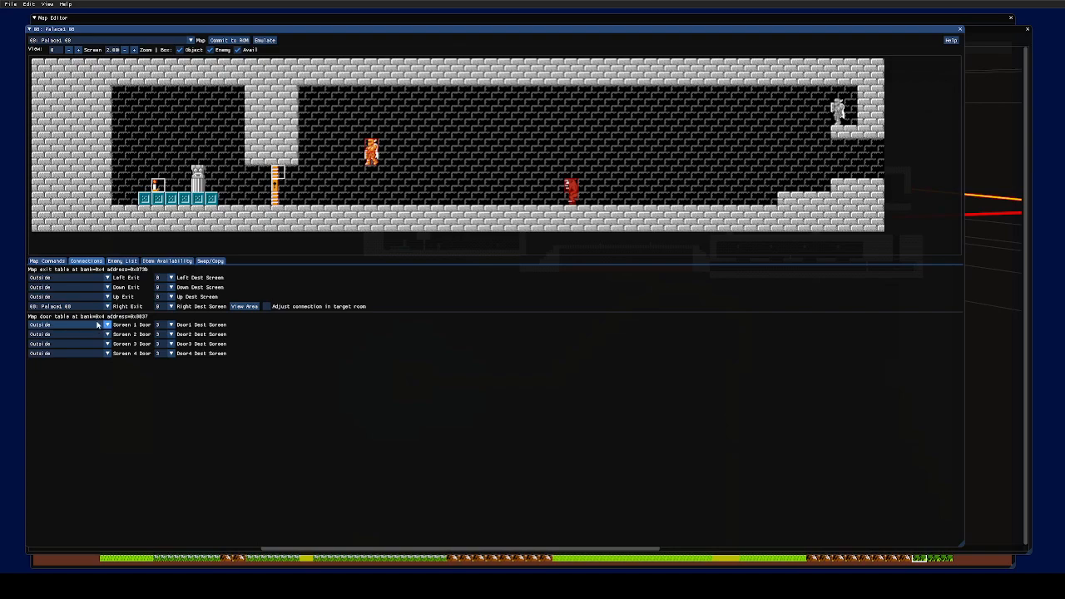
pyautogui.click(47, 260)
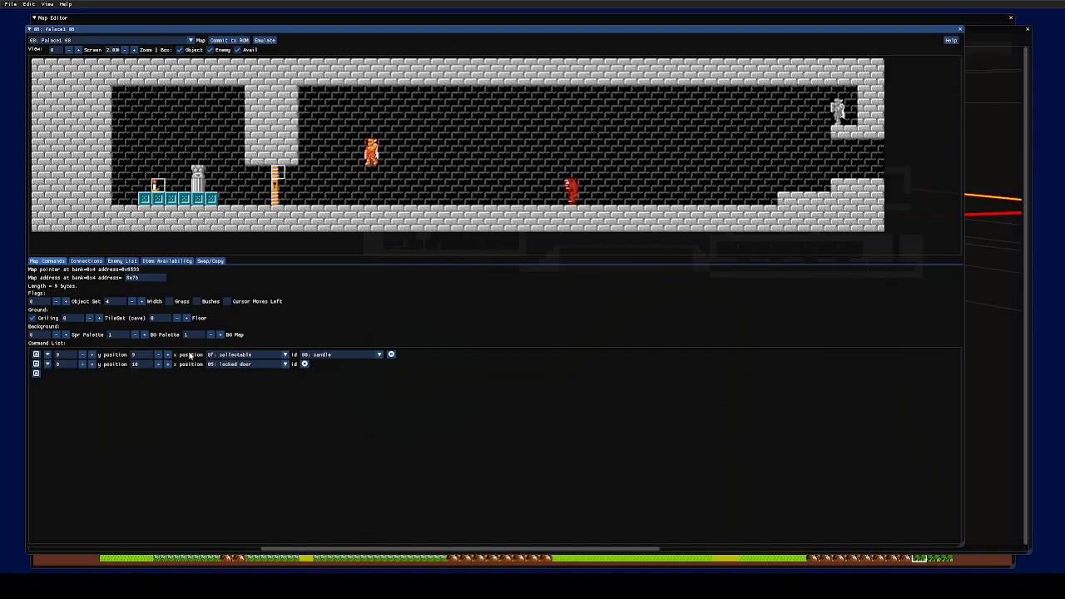
# - Keep Flags at 0, turn off Grass and turn on Bushes
pyautogui.click(64, 302)
pyautogui.click(55, 302)
pyautogui.click(171, 302)
pyautogui.click(197, 303)
# - Shrink the room width to 1 screen and restore it to 4, testing the floor setting
pyautogui.click(134, 302)
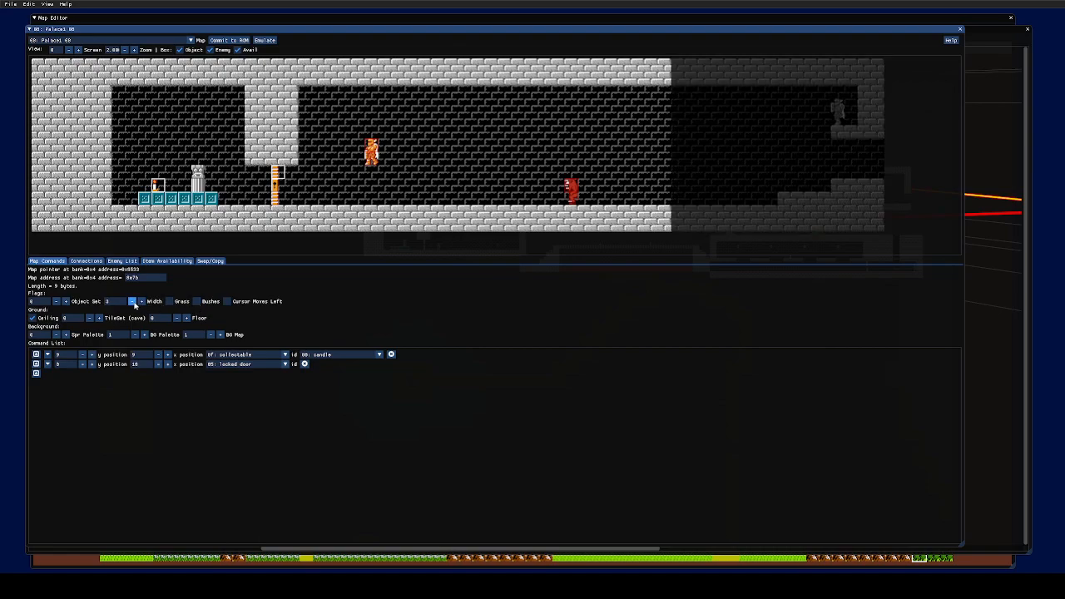
pyautogui.click(134, 302)
pyautogui.click(134, 303)
pyautogui.click(141, 303)
pyautogui.click(141, 303)
pyautogui.click(141, 303)
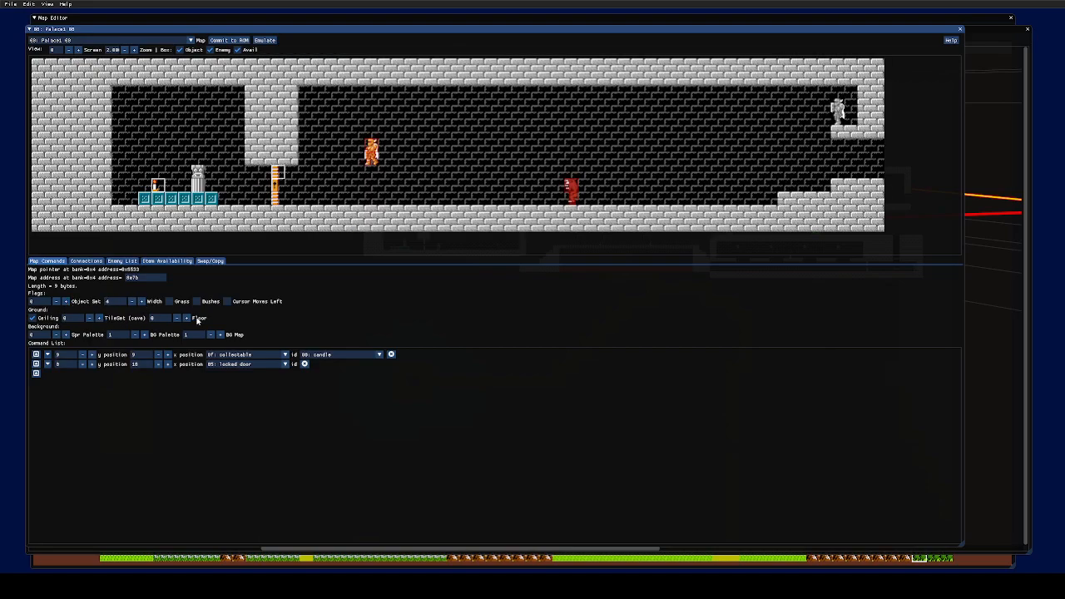
pyautogui.click(187, 319)
pyautogui.click(176, 320)
# - Cycle the tileset value up to 6 and back down to 0, cave
pyautogui.click(98, 319)
pyautogui.click(98, 319)
pyautogui.click(98, 319)
pyautogui.click(98, 319)
pyautogui.click(98, 320)
pyautogui.click(98, 319)
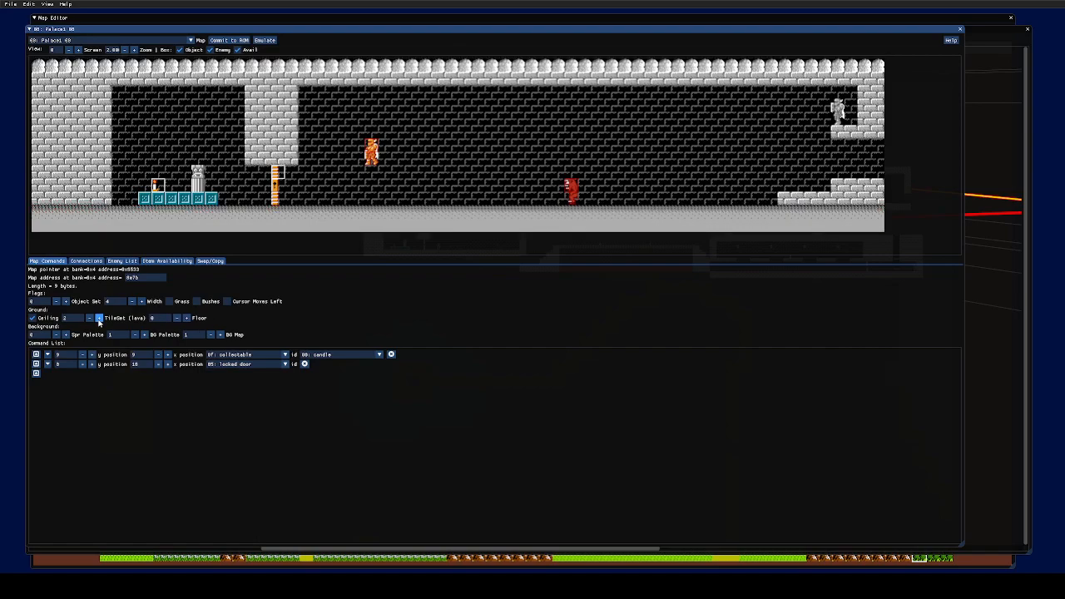
pyautogui.click(99, 319)
pyautogui.click(99, 320)
pyautogui.click(99, 320)
pyautogui.click(99, 320)
pyautogui.click(89, 319)
pyautogui.click(89, 318)
pyautogui.click(89, 319)
pyautogui.click(89, 319)
pyautogui.click(89, 319)
pyautogui.click(89, 318)
# - Switch the ground tileset to 2 (lava), then back to 0 (cave)
pyautogui.click(99, 319)
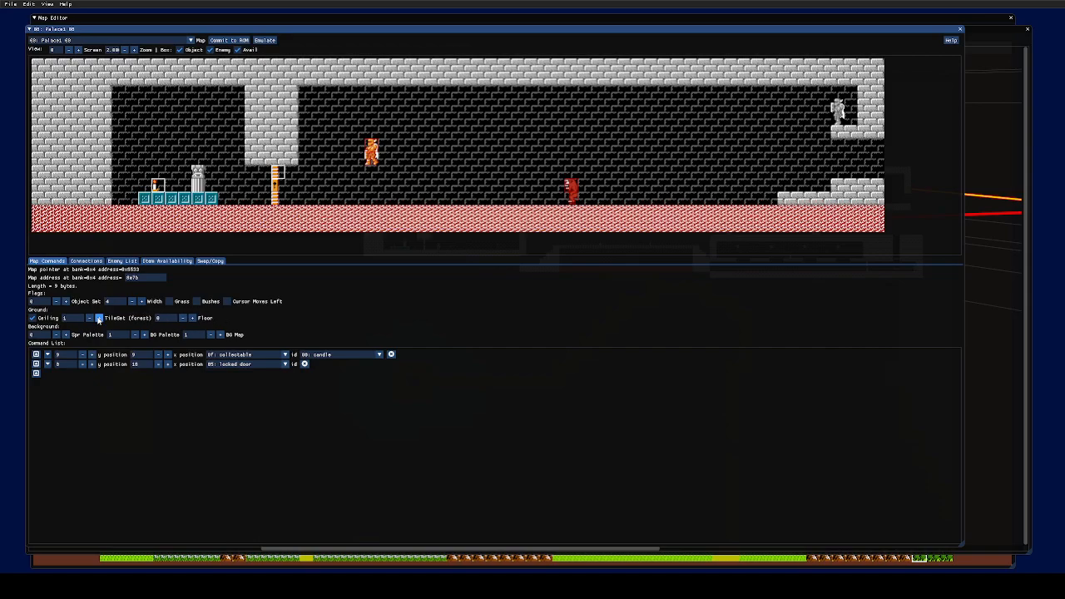
pyautogui.click(99, 319)
pyautogui.click(89, 319)
pyautogui.click(89, 319)
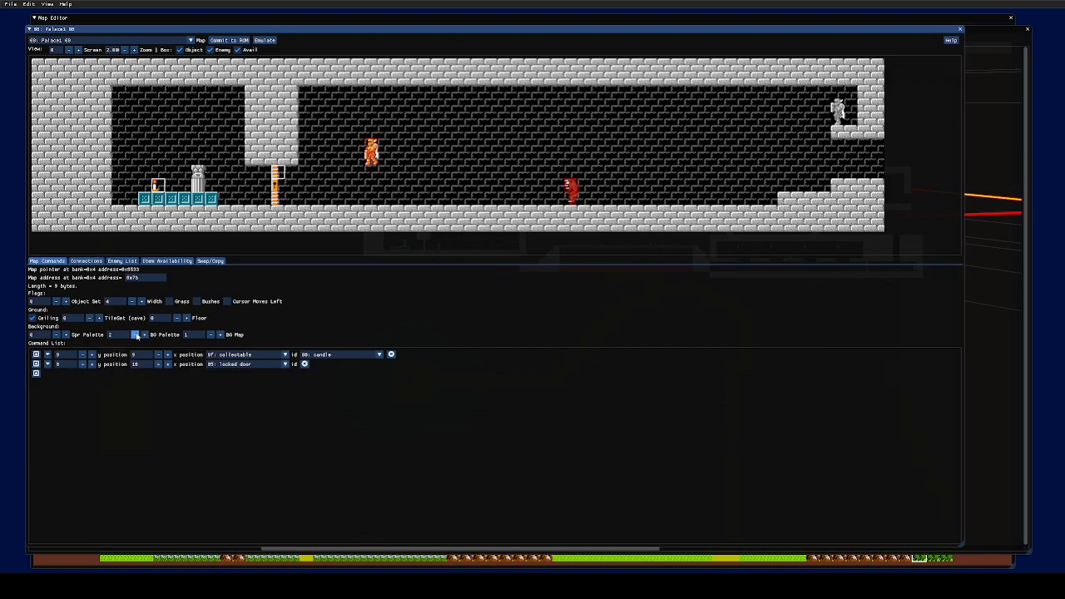
pyautogui.click(220, 334)
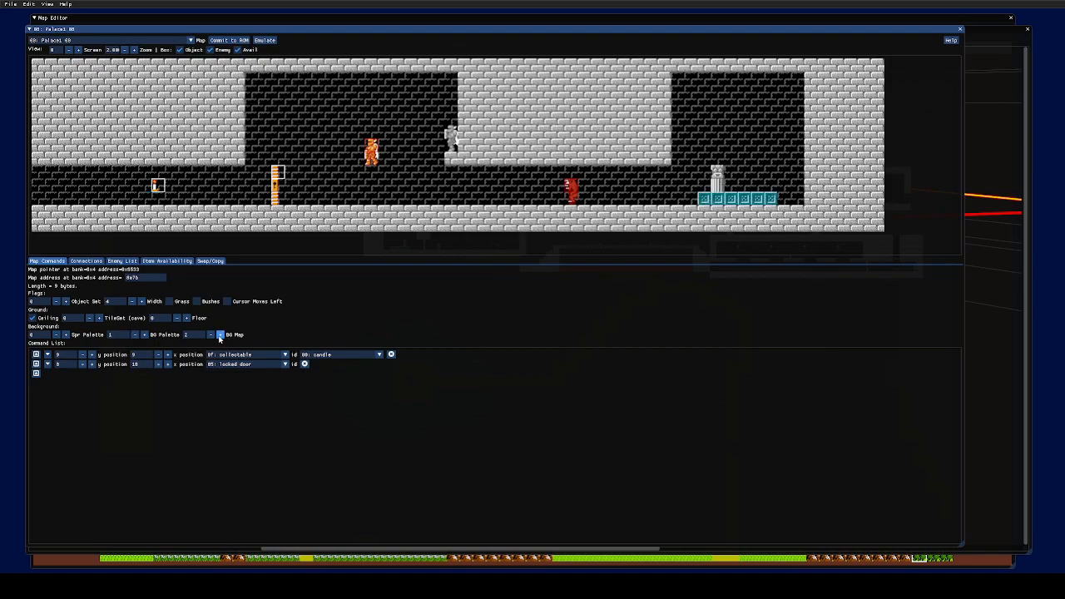
pyautogui.click(209, 335)
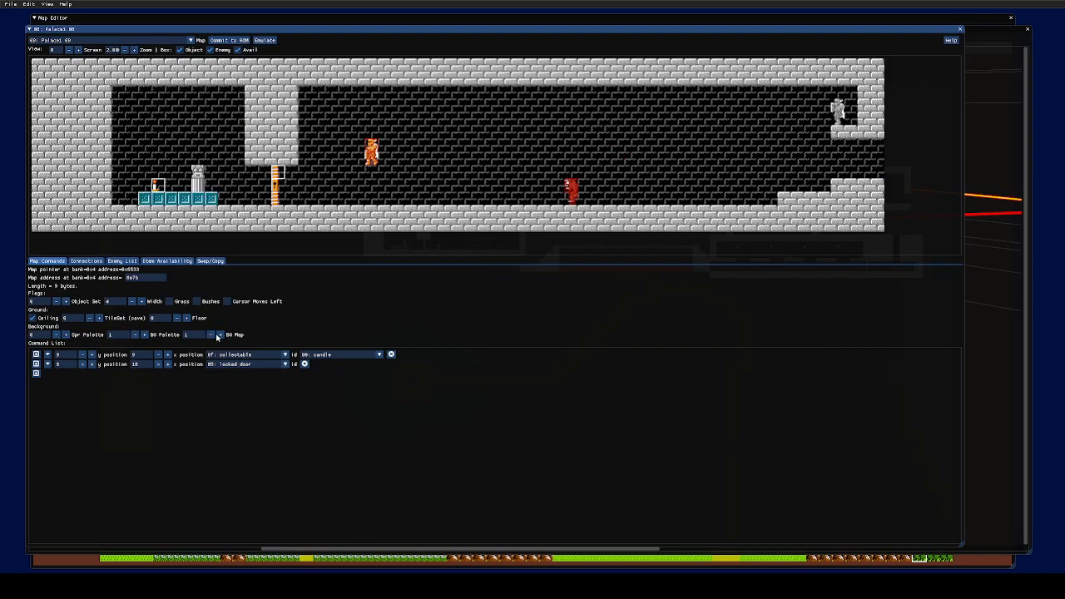
pyautogui.click(221, 335)
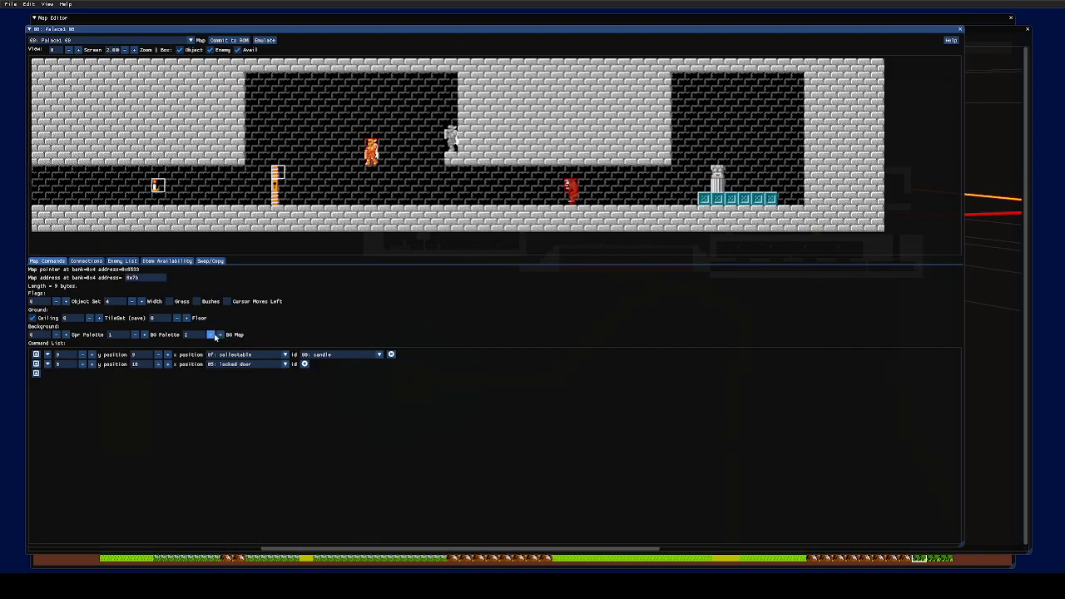
pyautogui.click(210, 335)
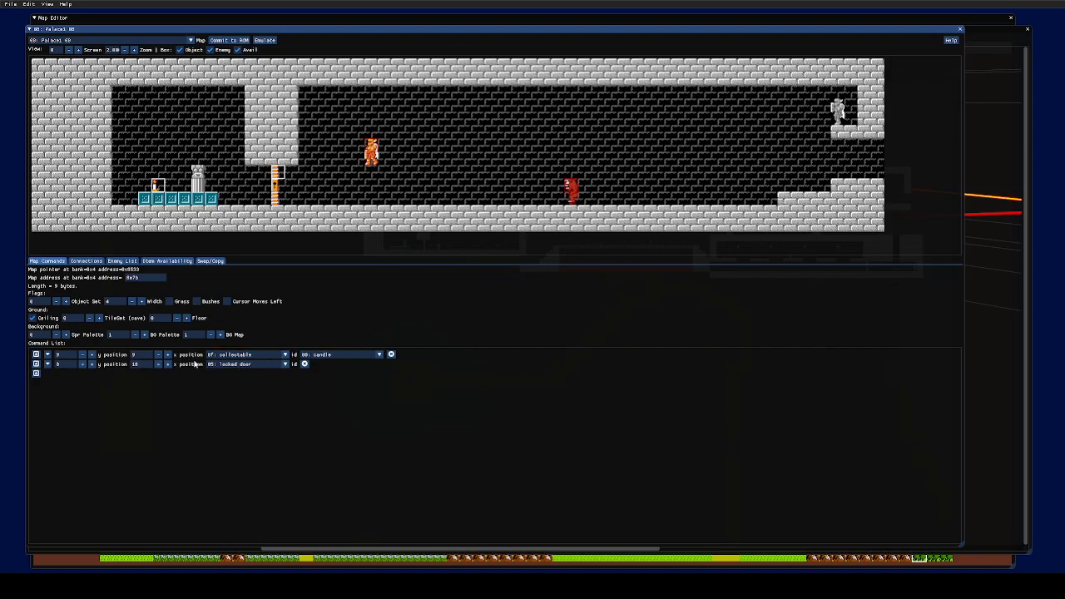
# - Change the first command's type from the candle collectable to 13, new floor
pyautogui.click(91, 354)
pyautogui.click(92, 354)
pyautogui.click(91, 355)
pyautogui.click(92, 354)
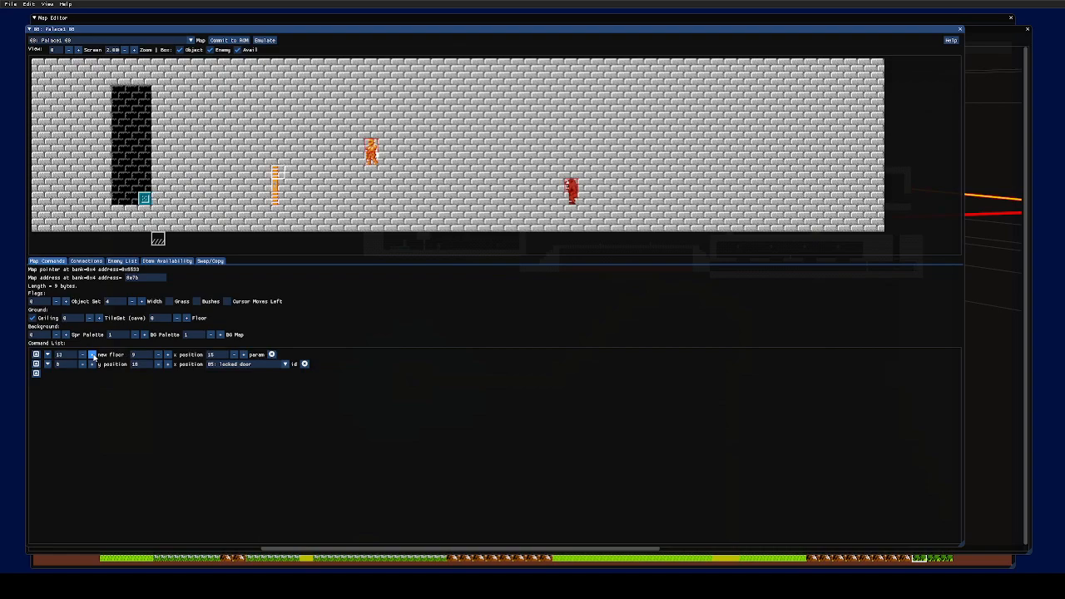
pyautogui.click(92, 356)
pyautogui.click(82, 355)
pyautogui.click(83, 355)
pyautogui.click(82, 355)
pyautogui.click(82, 355)
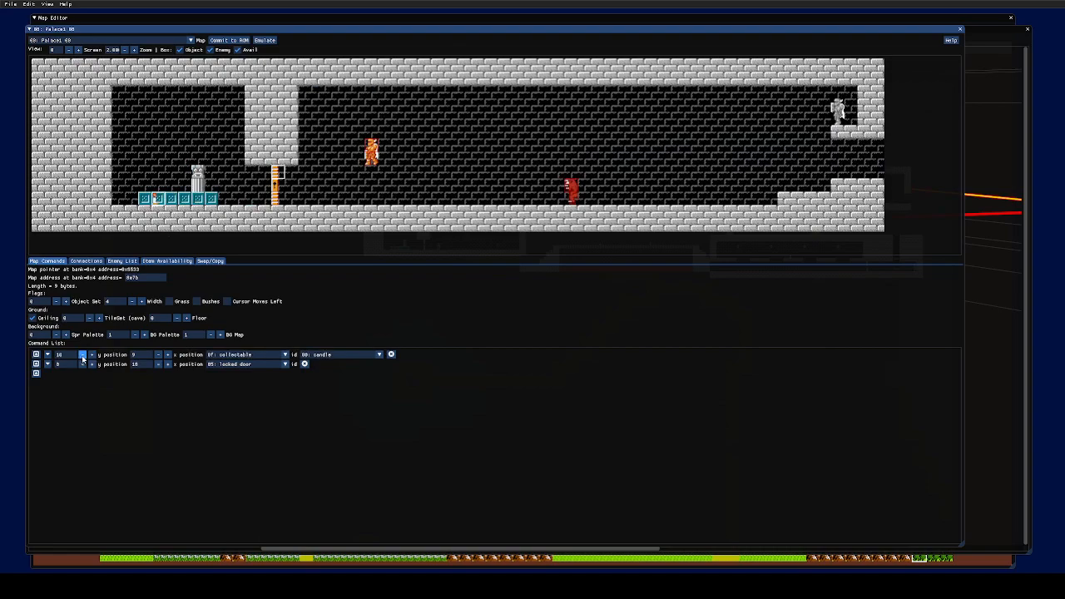
pyautogui.click(82, 355)
pyautogui.click(93, 355)
pyautogui.click(93, 355)
pyautogui.click(93, 355)
pyautogui.click(94, 355)
pyautogui.click(93, 355)
pyautogui.click(92, 356)
pyautogui.click(92, 355)
pyautogui.click(92, 355)
pyautogui.click(93, 355)
pyautogui.click(93, 355)
pyautogui.click(93, 355)
pyautogui.click(93, 356)
pyautogui.click(93, 355)
pyautogui.click(92, 355)
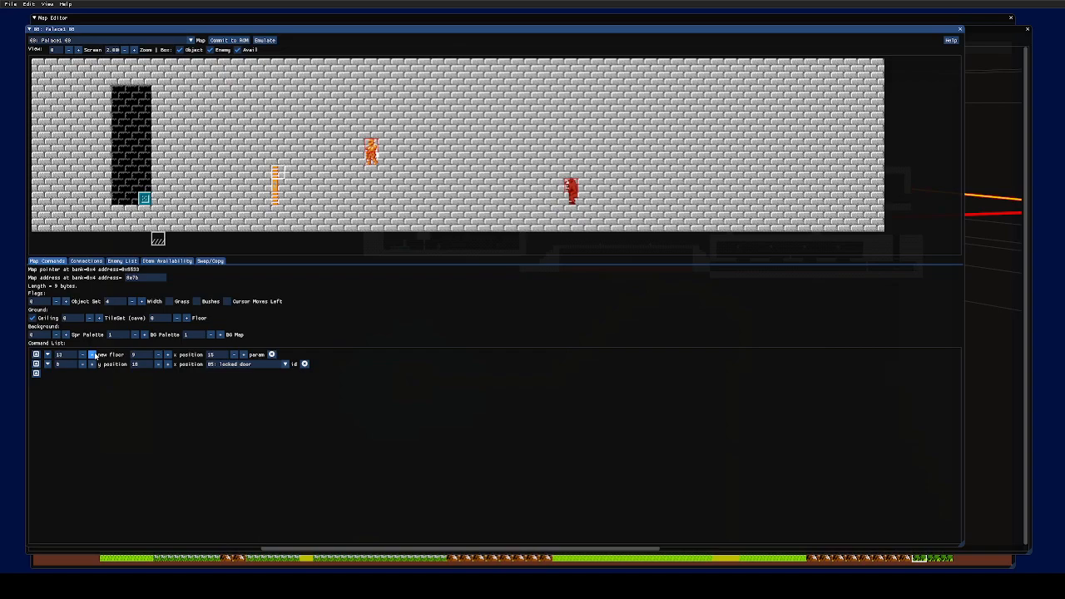
pyautogui.click(93, 355)
pyautogui.click(93, 355)
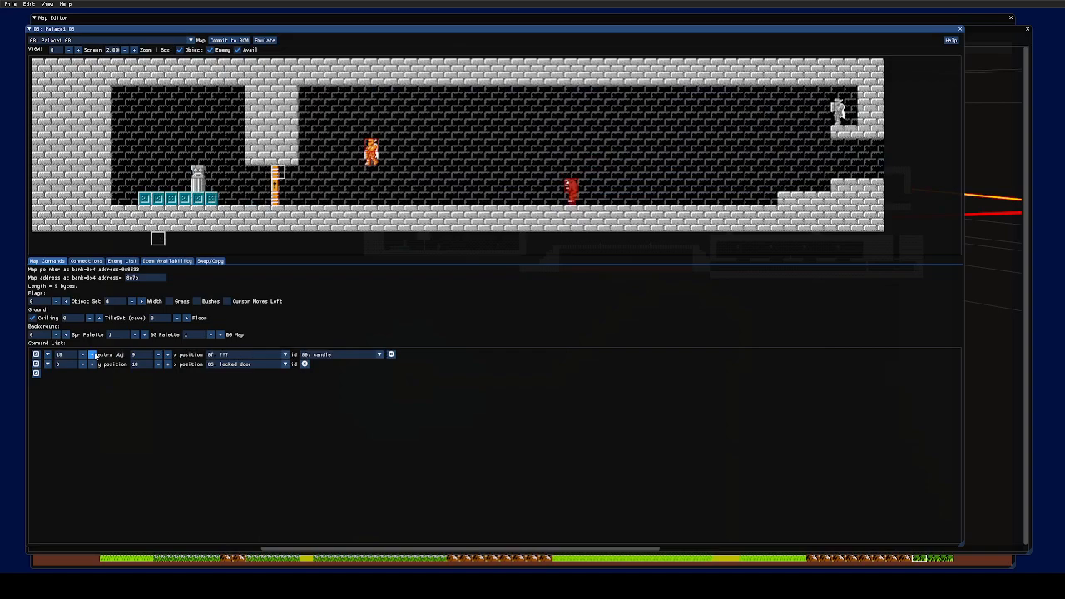
pyautogui.click(82, 356)
pyautogui.click(82, 355)
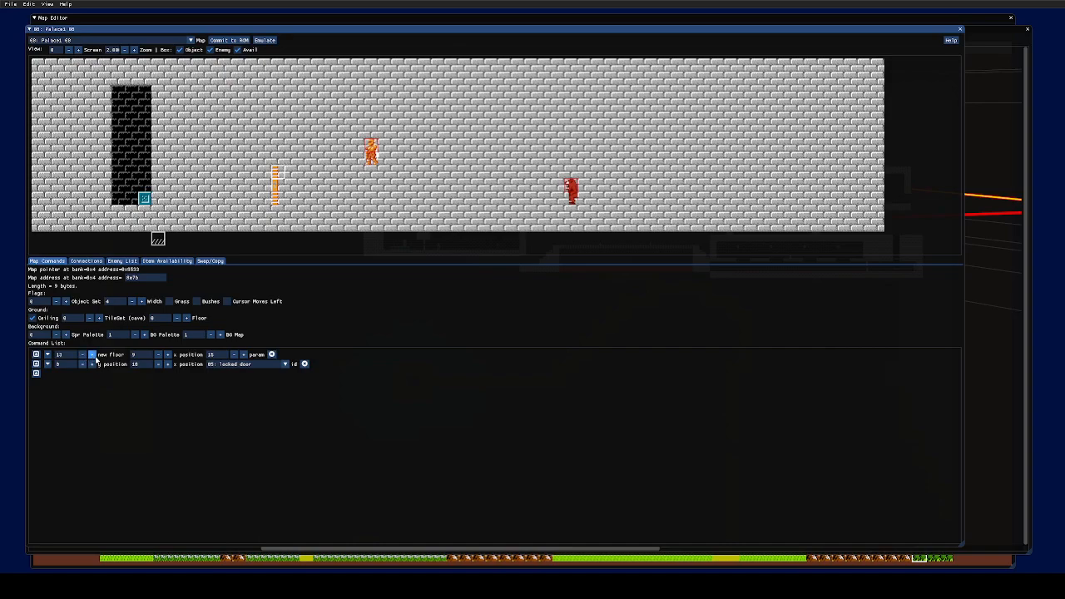
pyautogui.click(91, 354)
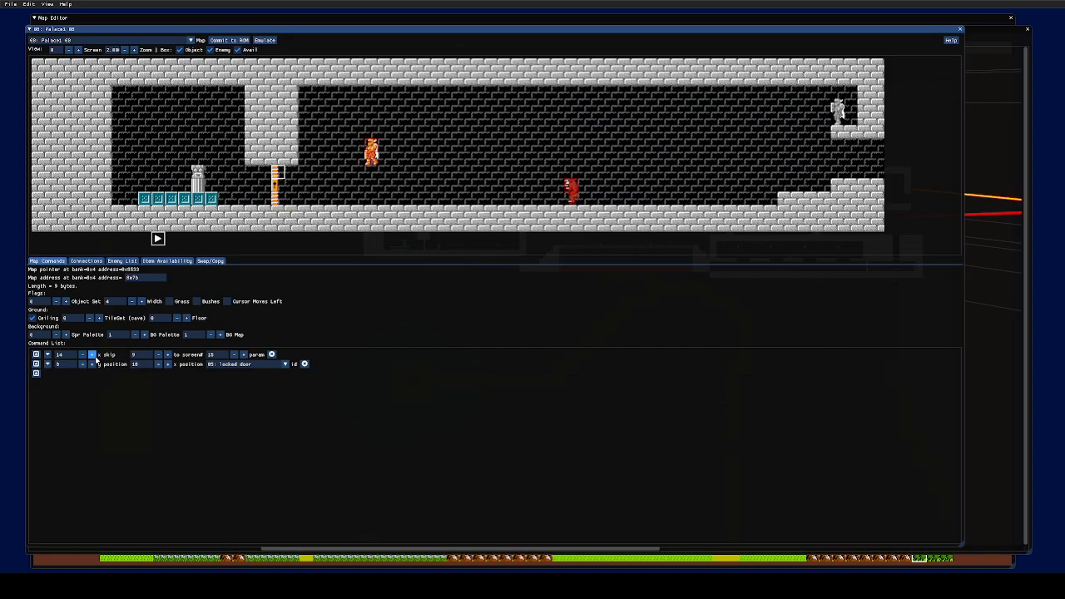
pyautogui.click(82, 355)
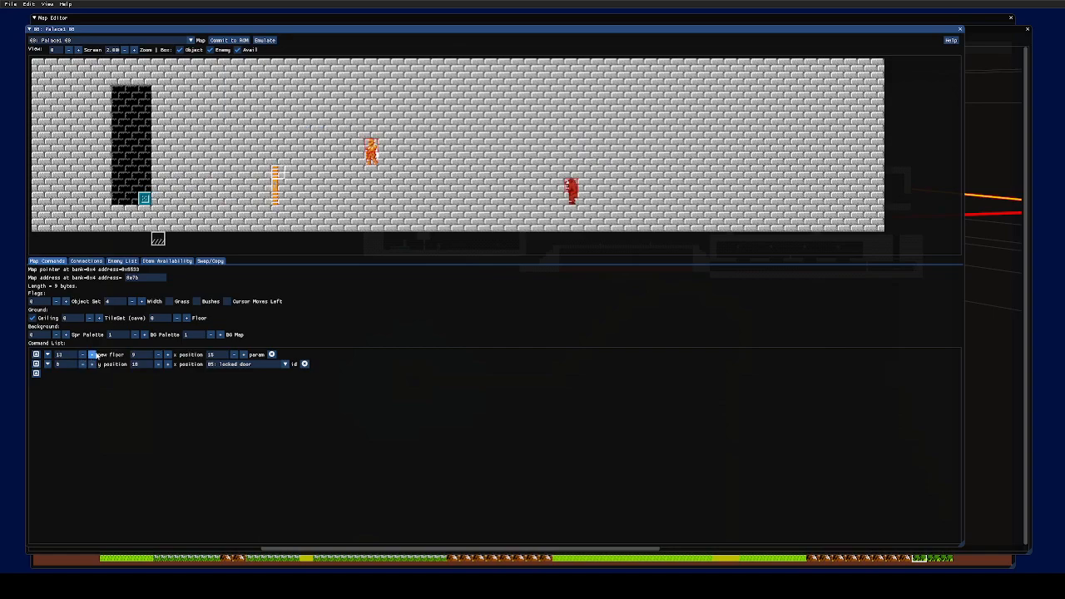
pyautogui.click(91, 354)
pyautogui.click(82, 356)
# - Set the new floor command's floor value to 25
pyautogui.click(168, 354)
pyautogui.click(167, 354)
pyautogui.click(158, 356)
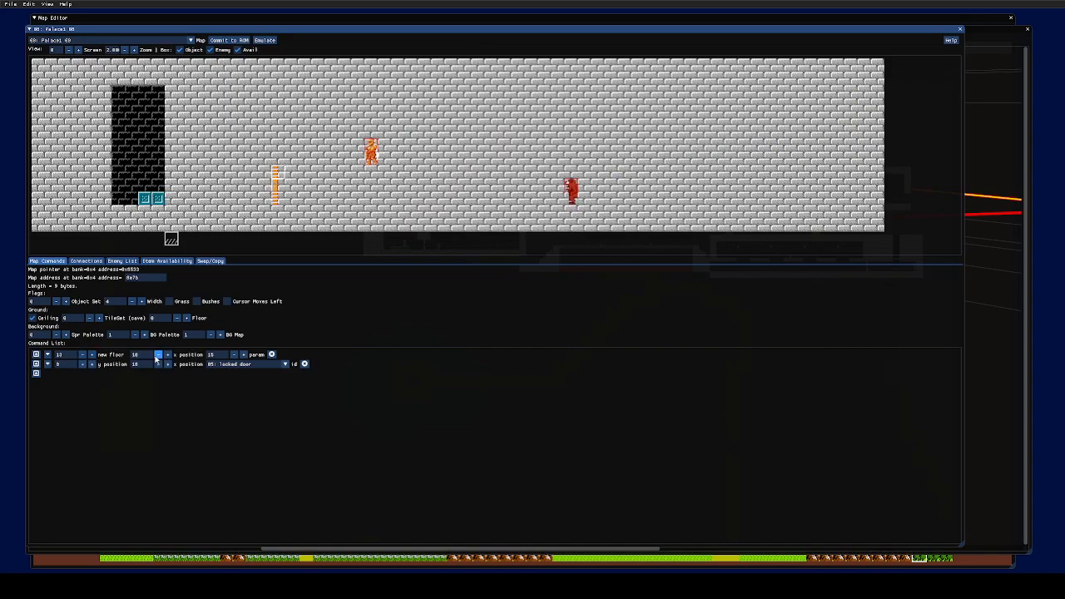
pyautogui.click(158, 355)
pyautogui.click(167, 354)
pyautogui.click(167, 355)
pyautogui.click(168, 354)
pyautogui.click(167, 355)
pyautogui.click(167, 354)
pyautogui.click(167, 354)
pyautogui.click(167, 354)
pyautogui.click(167, 354)
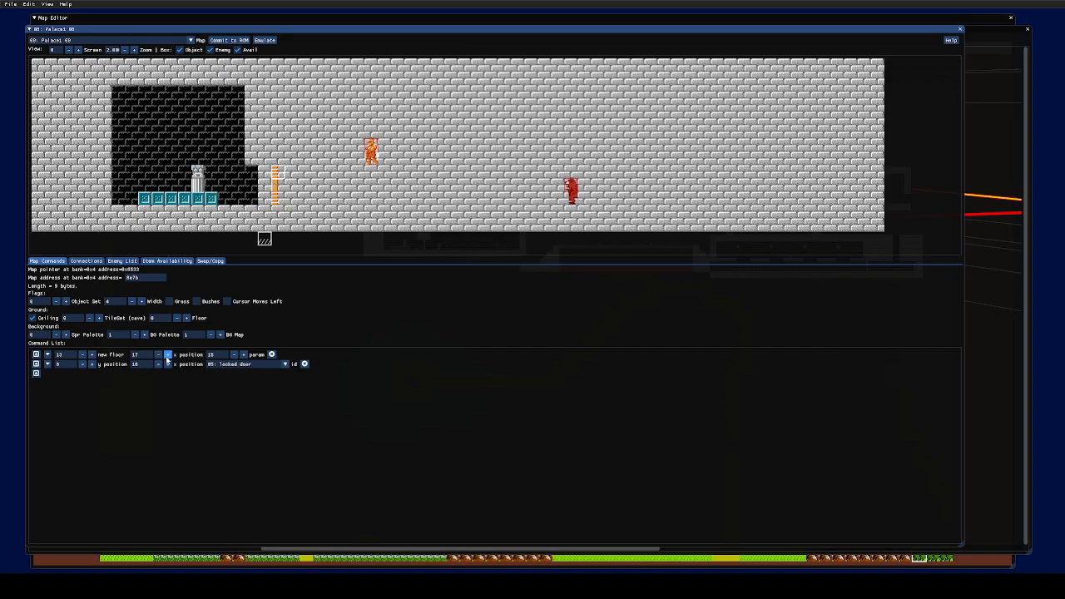
pyautogui.click(167, 354)
pyautogui.click(168, 354)
pyautogui.click(167, 354)
pyautogui.click(167, 354)
pyautogui.click(167, 354)
pyautogui.click(167, 355)
pyautogui.click(167, 355)
pyautogui.click(167, 355)
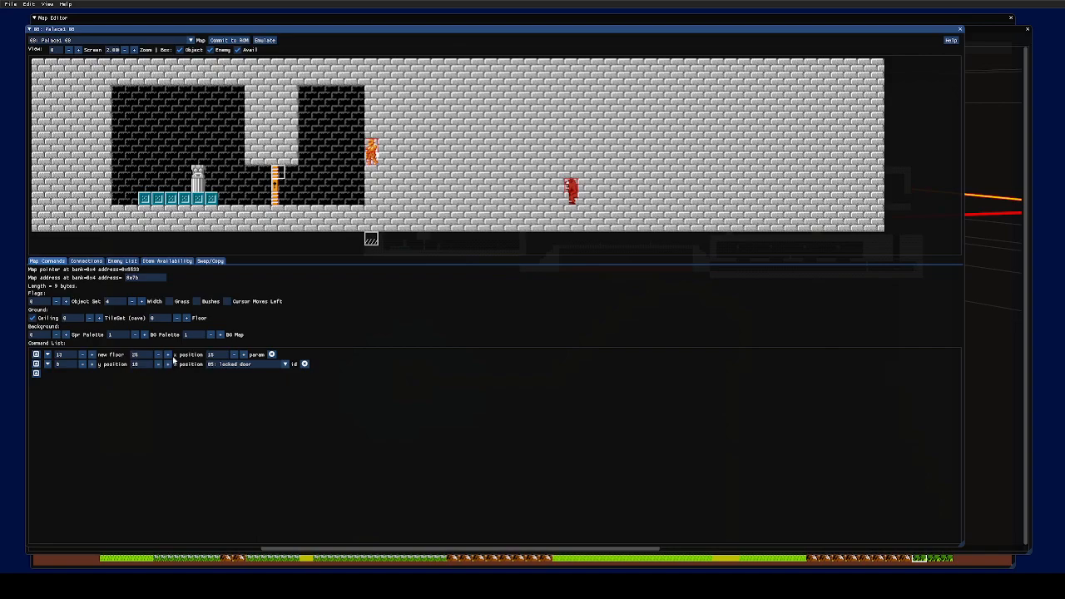
# - Set the new floor command's x position to 1
pyautogui.click(234, 355)
pyautogui.click(233, 354)
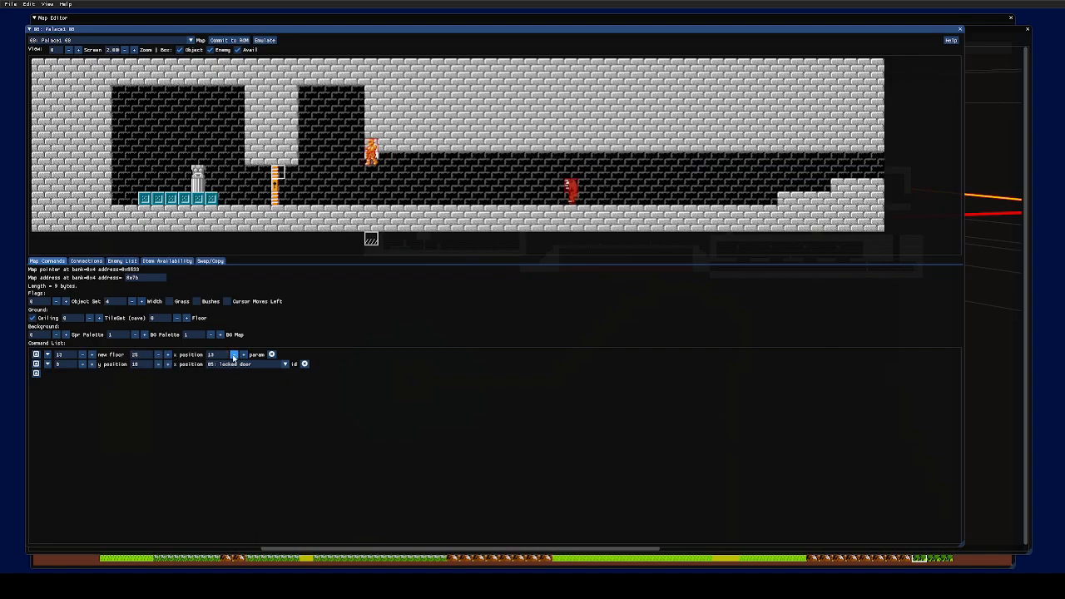
pyautogui.click(233, 355)
pyautogui.click(234, 354)
pyautogui.click(233, 354)
pyautogui.click(234, 354)
pyautogui.click(233, 354)
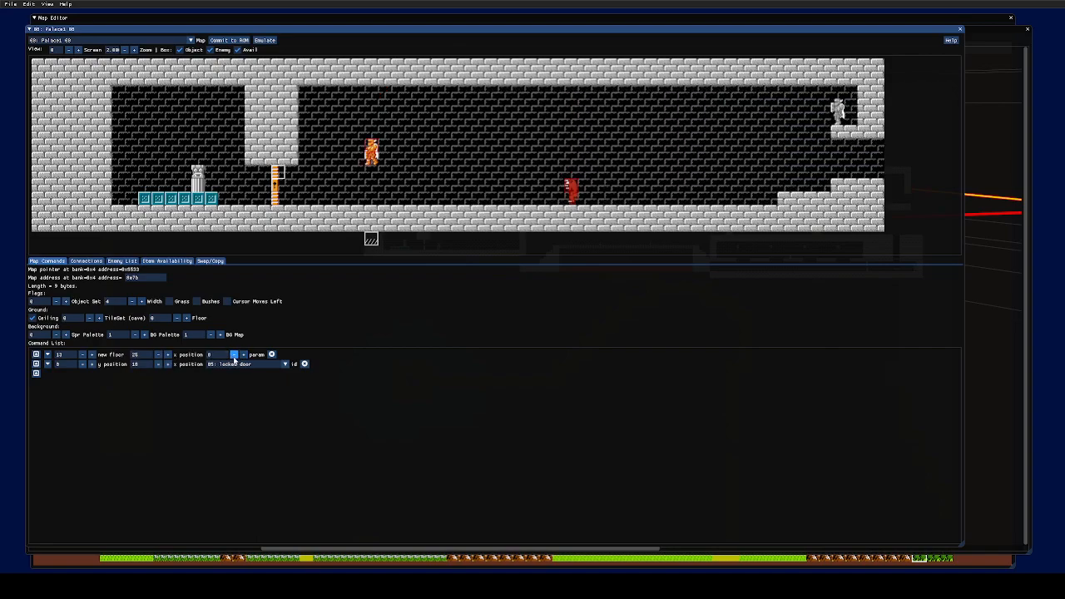
pyautogui.click(234, 354)
pyautogui.click(234, 354)
pyautogui.click(234, 356)
pyautogui.click(233, 356)
pyautogui.click(233, 356)
pyautogui.click(233, 356)
pyautogui.click(233, 356)
pyautogui.click(234, 356)
pyautogui.click(233, 356)
pyautogui.click(242, 356)
pyautogui.click(242, 356)
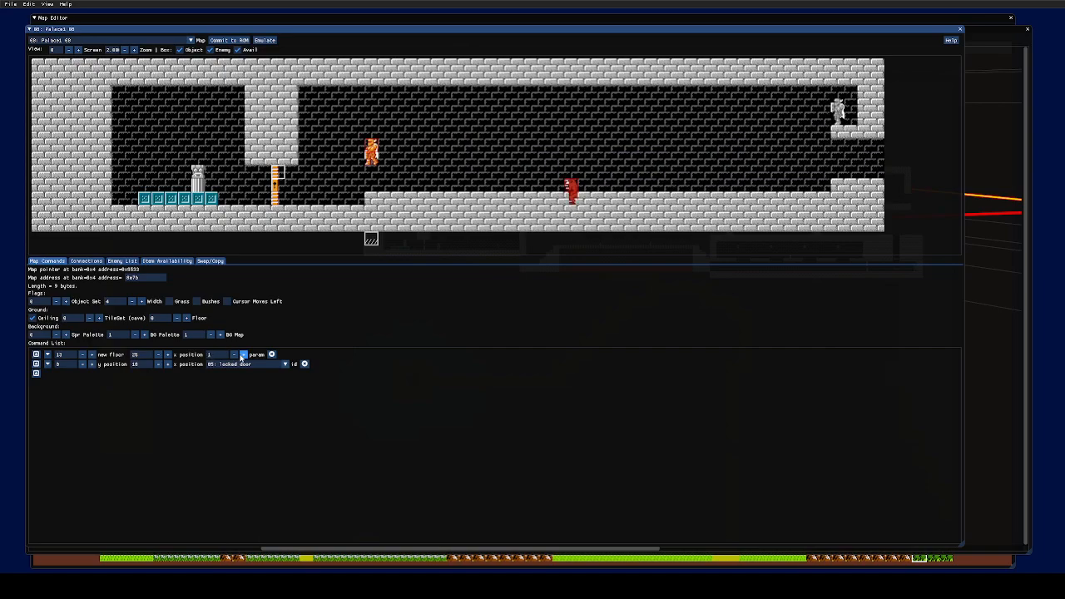
pyautogui.click(242, 356)
pyautogui.click(242, 356)
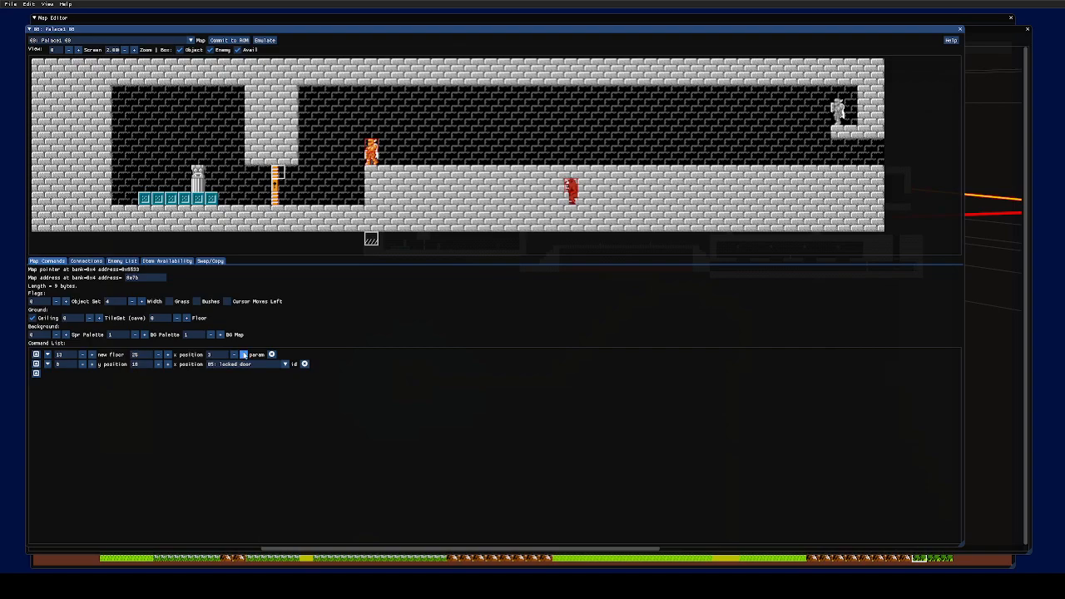
pyautogui.click(242, 356)
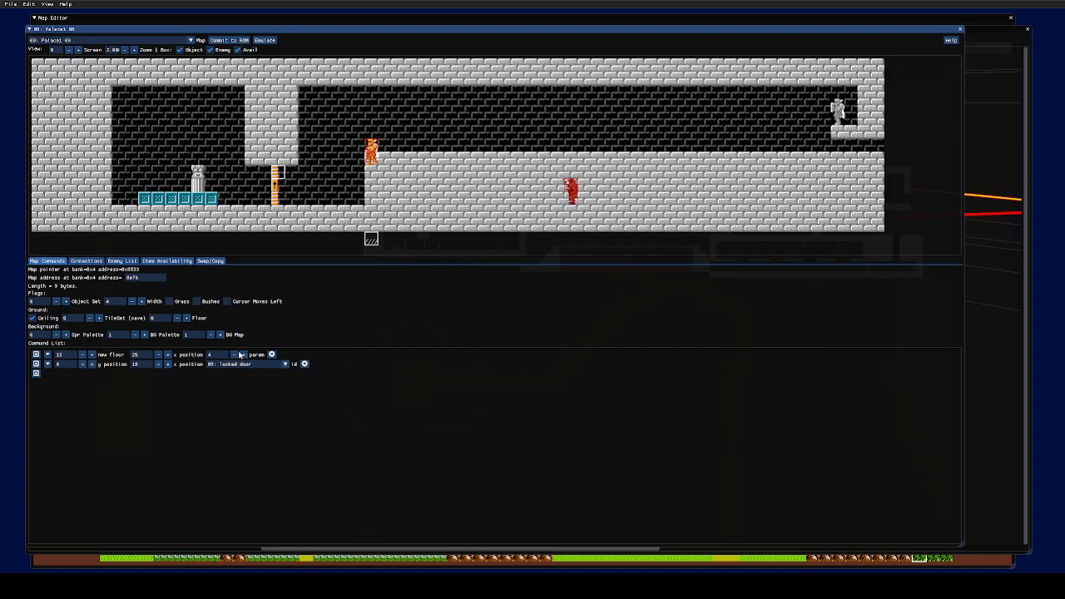
pyautogui.click(242, 356)
pyautogui.click(242, 356)
pyautogui.click(242, 356)
pyautogui.click(242, 356)
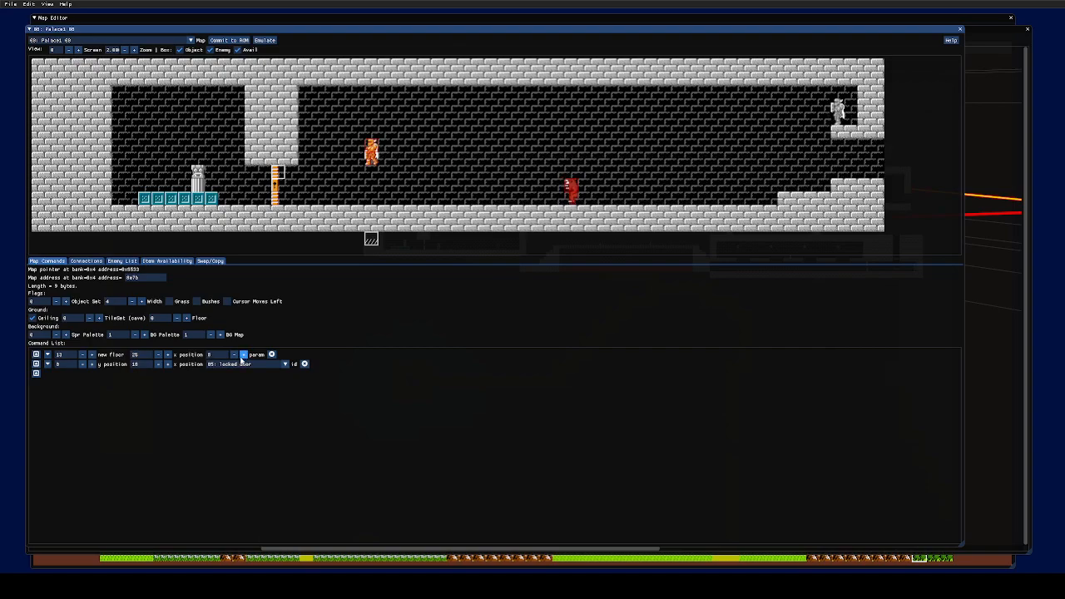
pyautogui.click(242, 356)
pyautogui.click(242, 356)
pyautogui.click(242, 356)
pyautogui.click(242, 356)
pyautogui.click(242, 356)
pyautogui.click(242, 356)
pyautogui.click(231, 364)
pyautogui.click(232, 363)
pyautogui.click(233, 356)
pyautogui.click(233, 355)
pyautogui.click(234, 355)
pyautogui.click(234, 355)
pyautogui.click(234, 356)
pyautogui.click(233, 355)
pyautogui.click(233, 355)
pyautogui.click(234, 356)
pyautogui.click(233, 355)
pyautogui.click(234, 356)
pyautogui.click(234, 355)
pyautogui.click(234, 355)
pyautogui.click(234, 355)
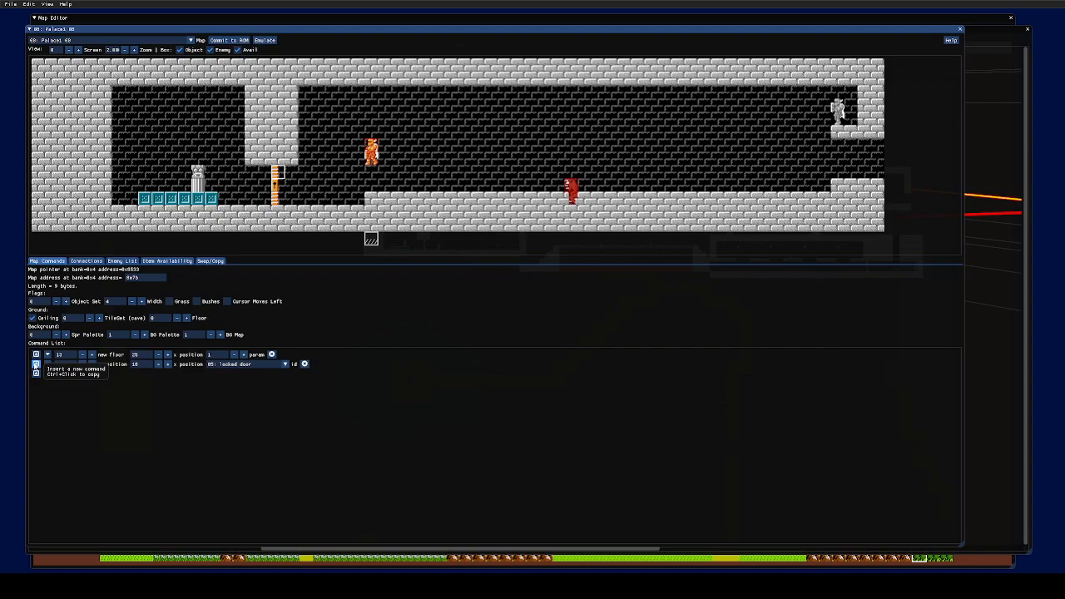
# - Insert a second room command and set its type to 13, new floor
pyautogui.click(36, 366)
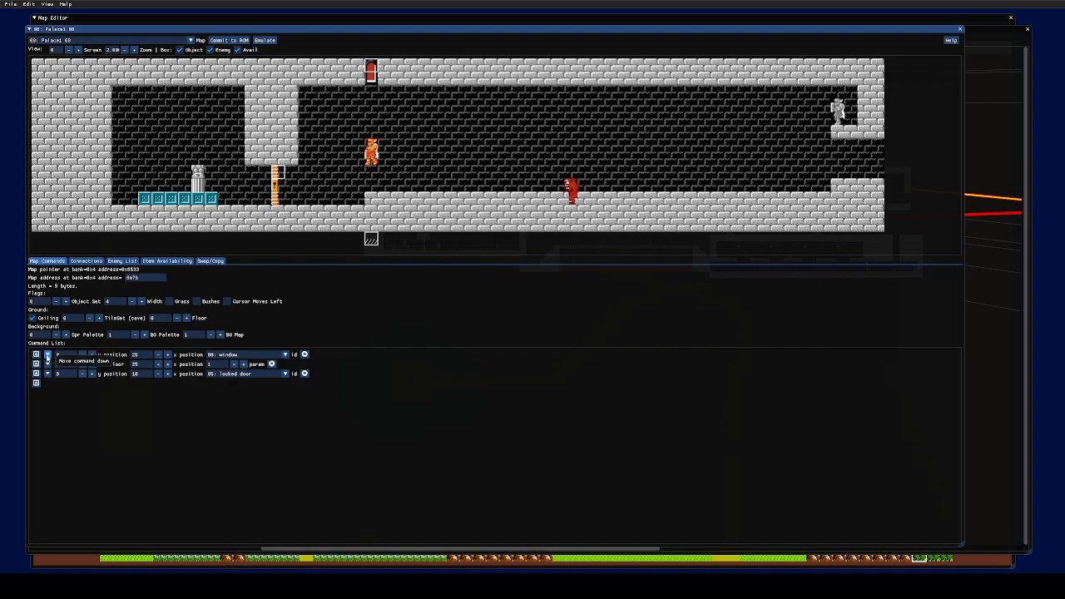
pyautogui.click(47, 355)
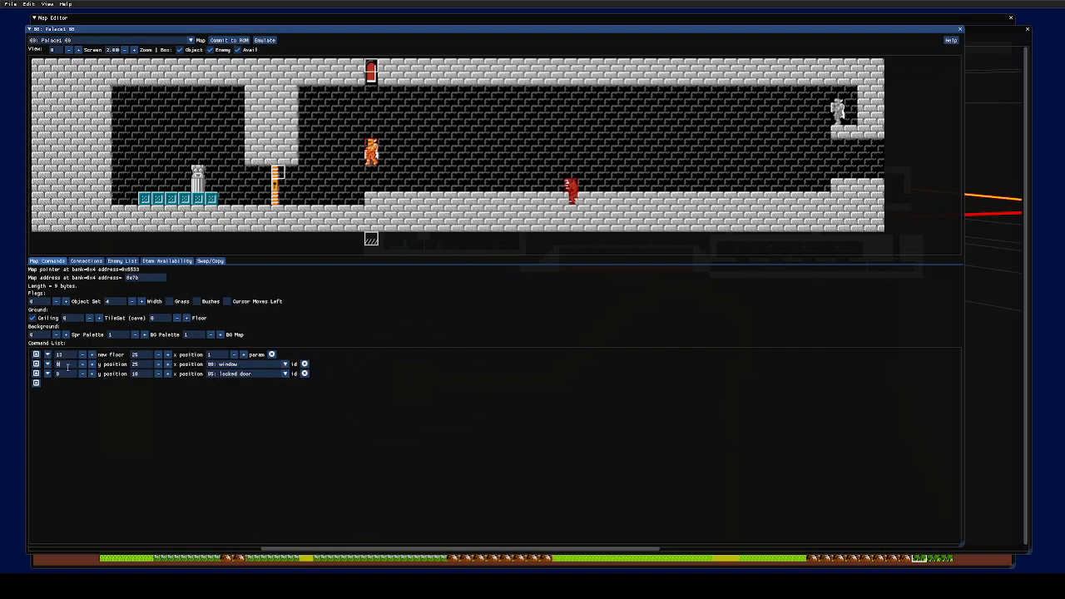
pyautogui.moveTo(68, 364); pyautogui.dragTo(45, 361)
pyautogui.write('13')
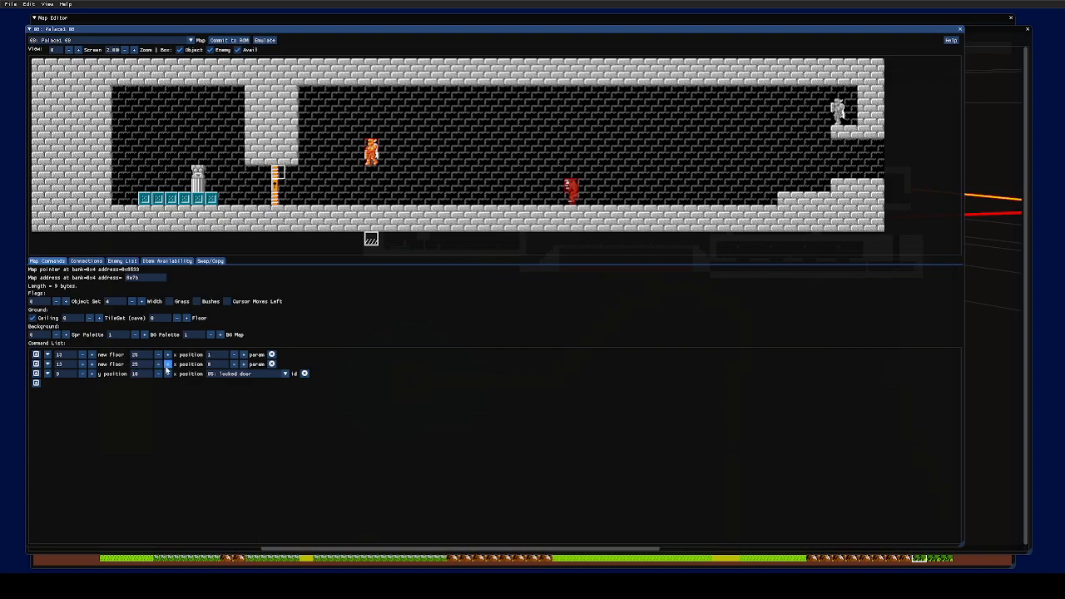
# - Give the second new floor a value of 28 and x position 2
pyautogui.click(167, 364)
pyautogui.click(167, 365)
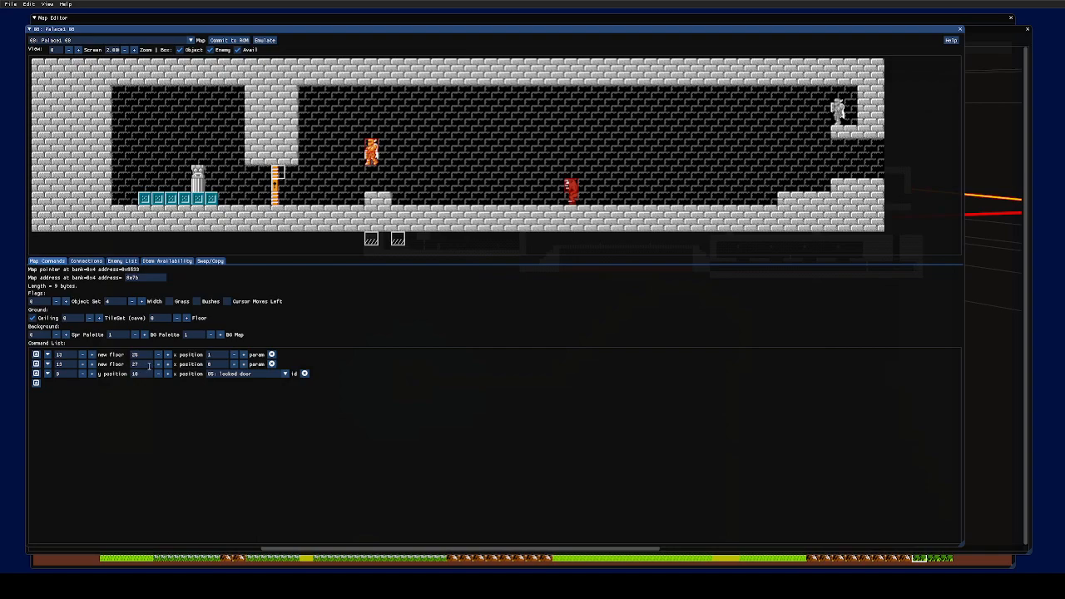
pyautogui.click(168, 364)
pyautogui.click(410, 241)
pyautogui.click(243, 363)
pyautogui.click(242, 364)
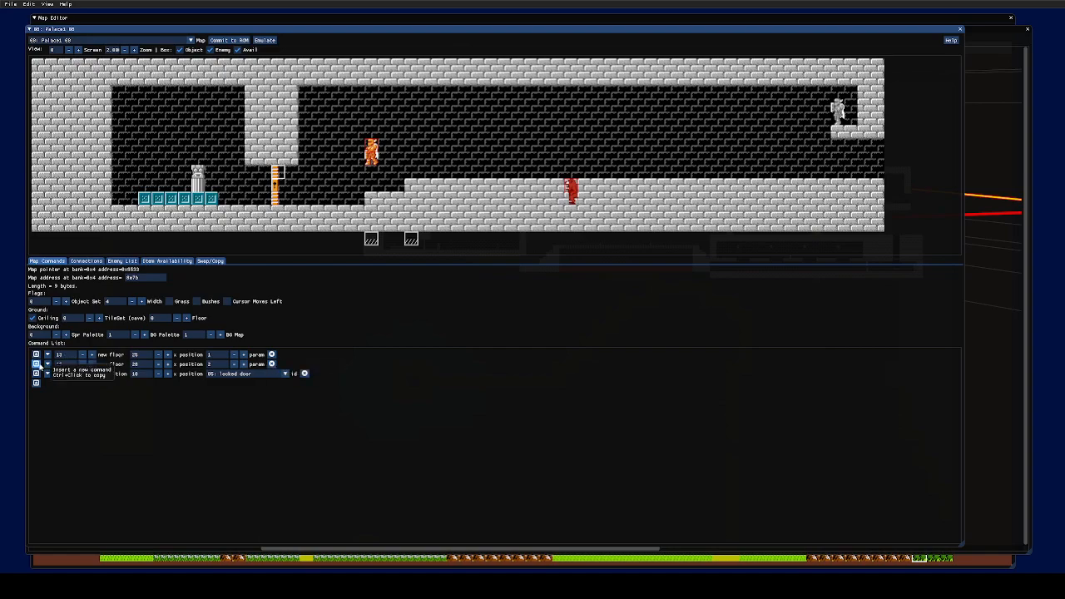
# - Copy it into a third row with value 30 and x position 3, then switch it to skip
pyautogui.keyDown('ctrl'); pyautogui.click(36, 364); pyautogui.keyUp('ctrl')
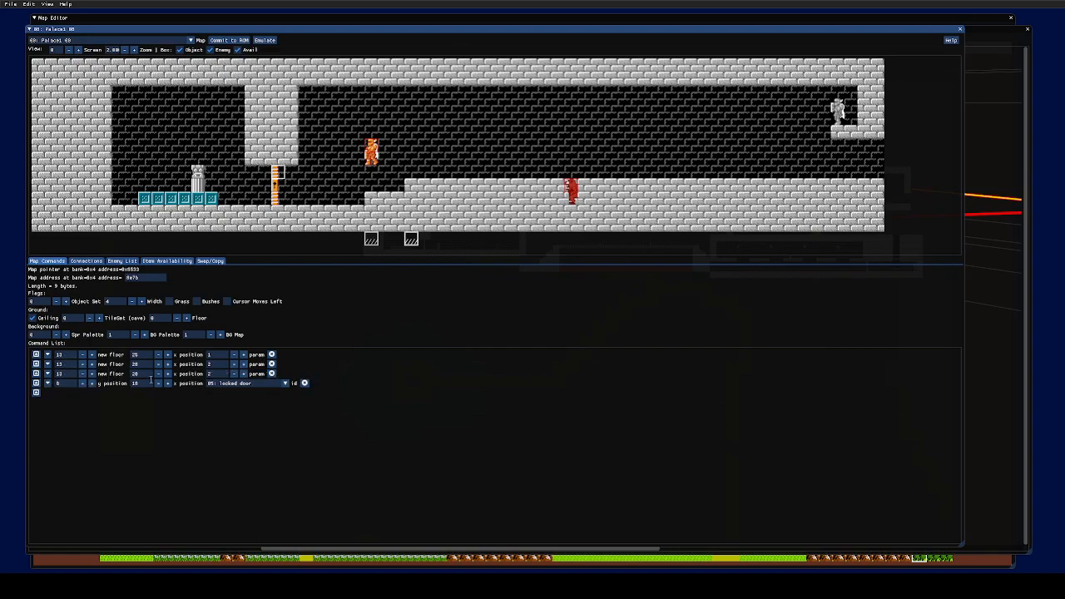
pyautogui.click(167, 373)
pyautogui.click(167, 374)
pyautogui.click(243, 374)
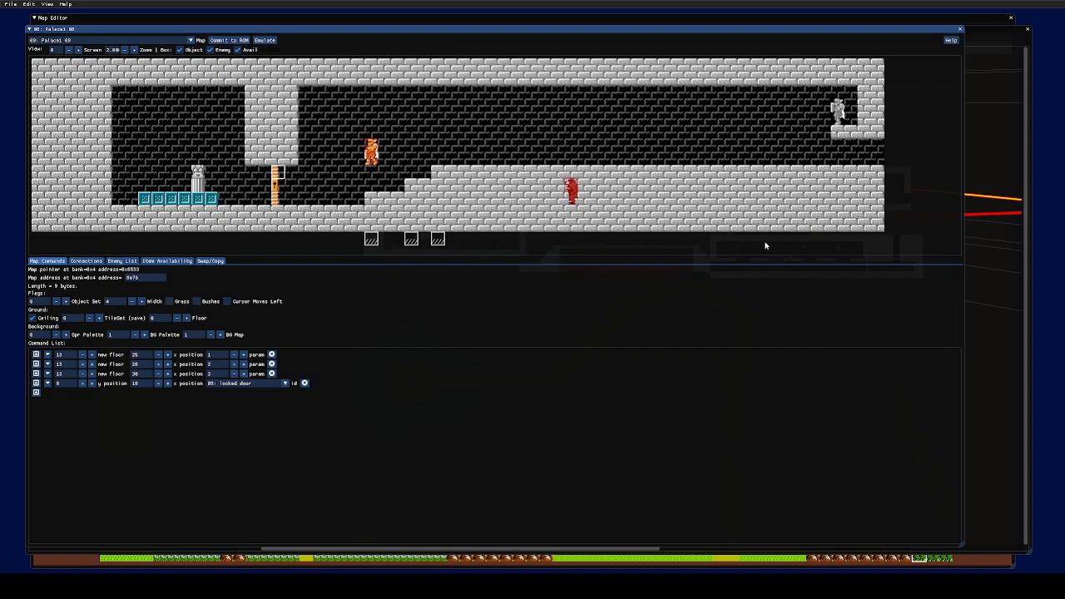
pyautogui.click(92, 373)
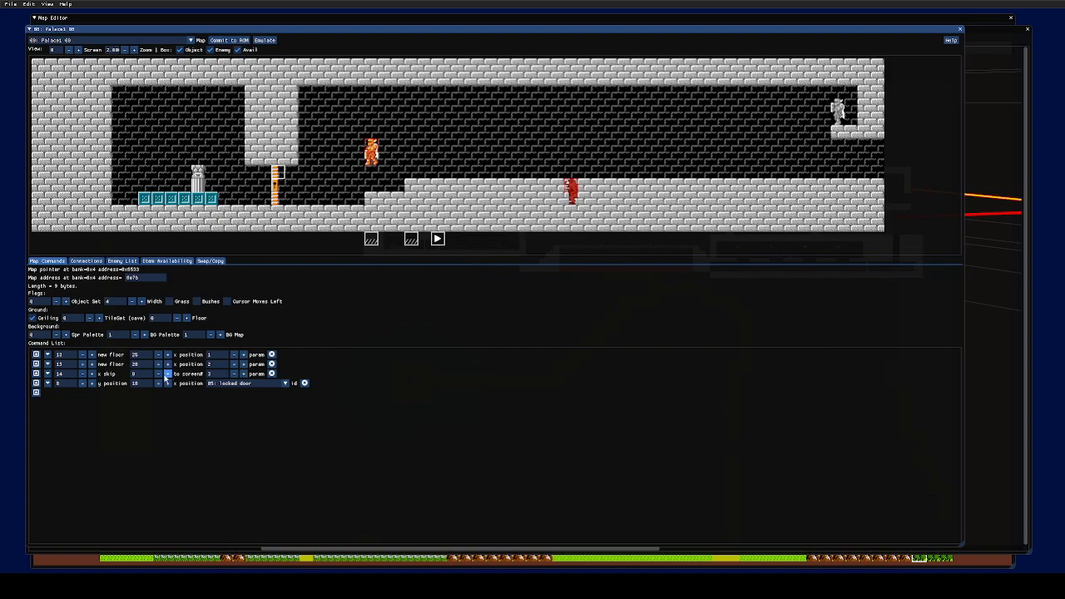
# - Reduce the skip command's value and to-screen value to 0
pyautogui.click(159, 375)
pyautogui.click(159, 375)
pyautogui.click(158, 376)
pyautogui.click(234, 374)
pyautogui.click(234, 375)
# - Change the third command to type 15, extra object, and browse its object type list
pyautogui.click(91, 373)
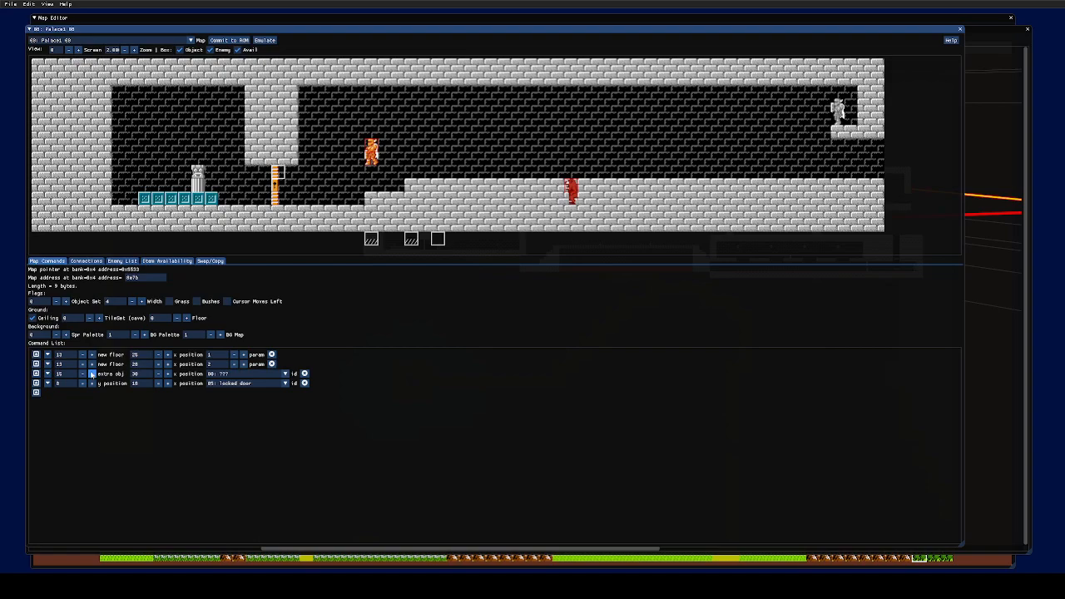
pyautogui.click(237, 374)
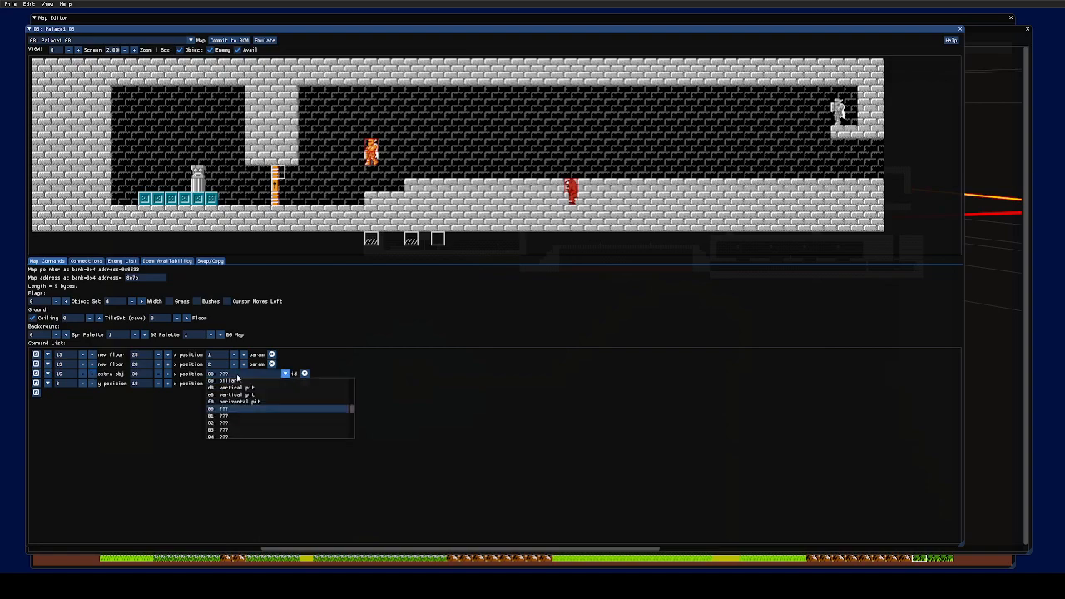
pyautogui.click(114, 421)
pyautogui.click(245, 373)
pyautogui.scroll(-3, 257, 408)
pyautogui.scroll(3, 257, 408)
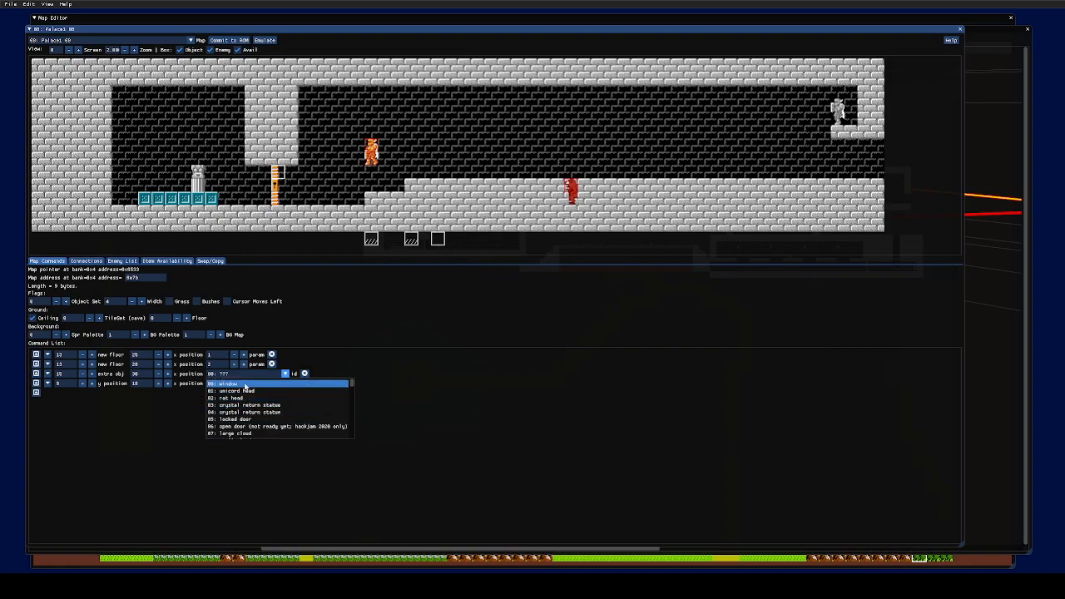
pyautogui.scroll(-2, 265, 399)
pyautogui.scroll(2, 258, 405)
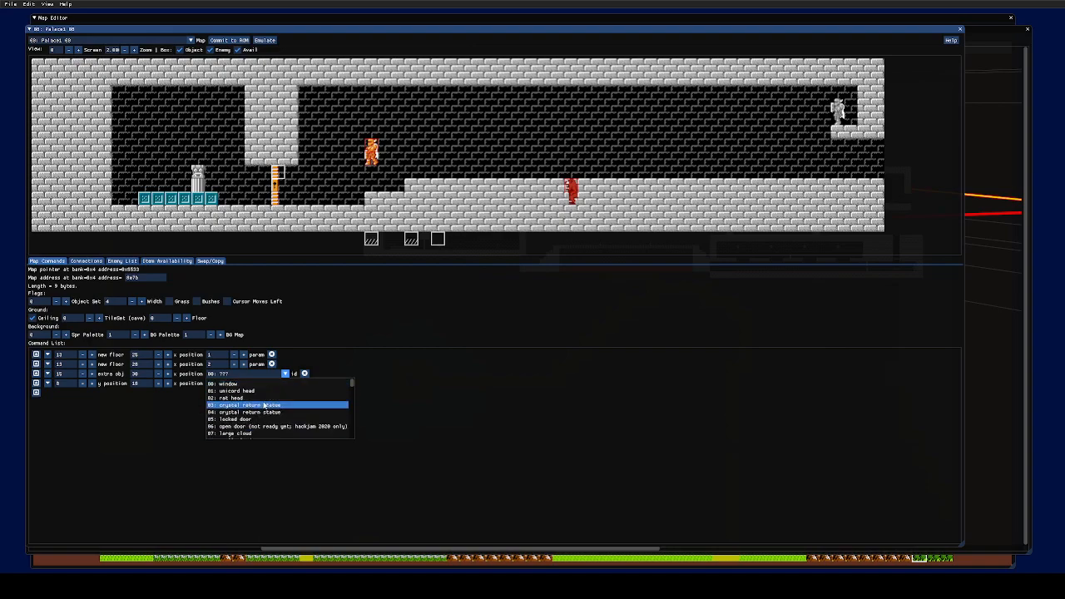
pyautogui.scroll(-2, 264, 405)
pyautogui.scroll(-1, 275, 410)
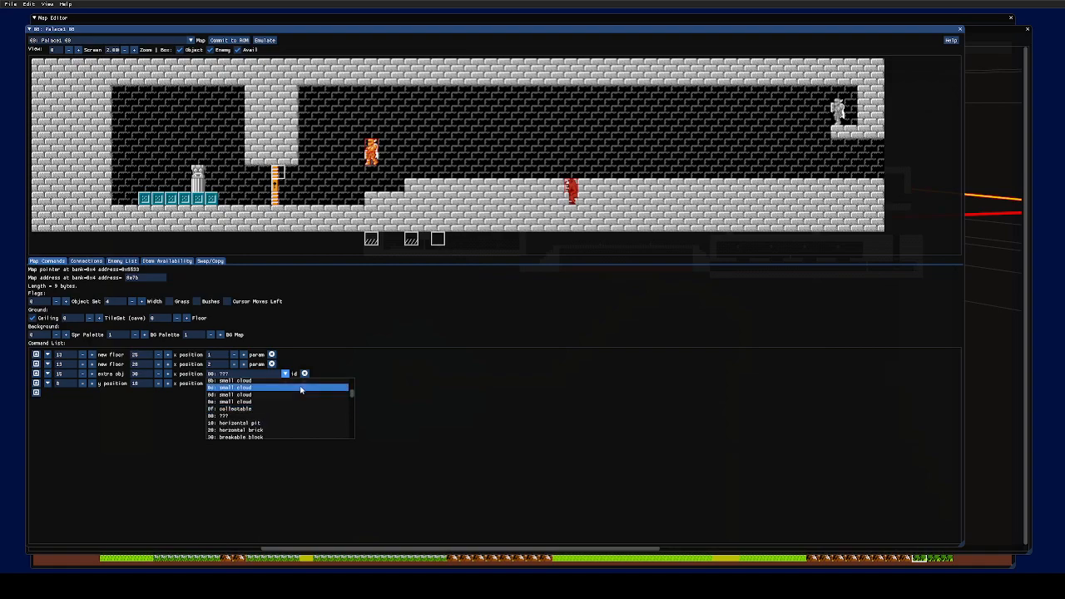
# - Pick 8f: collectable as the object and lower its y position from 12 to 8
pyautogui.click(245, 408)
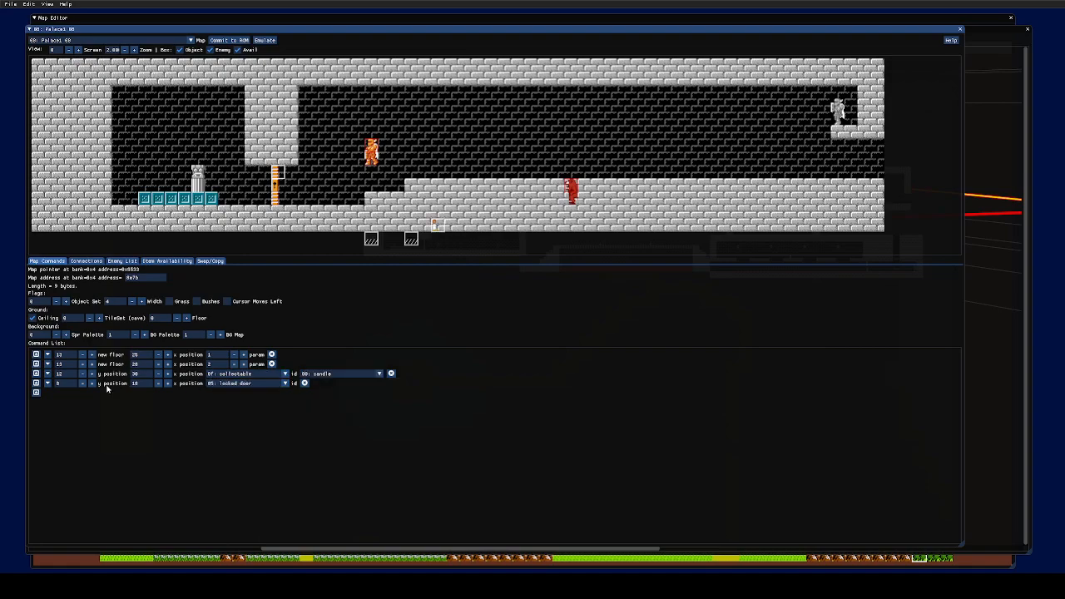
pyautogui.click(83, 373)
pyautogui.click(82, 373)
pyautogui.click(83, 373)
pyautogui.click(83, 374)
pyautogui.click(227, 377)
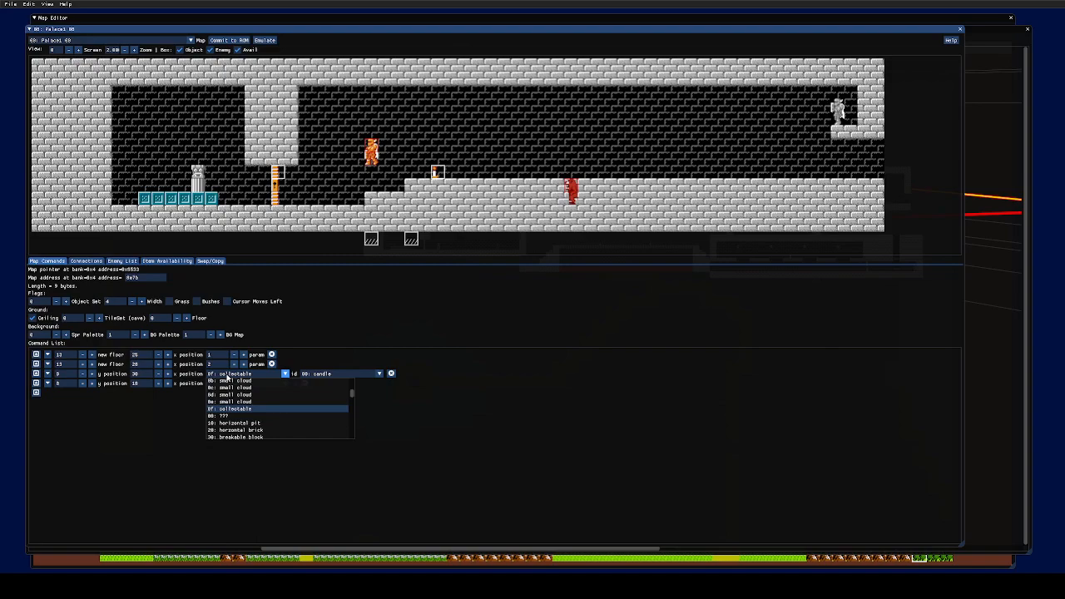
pyautogui.click(233, 409)
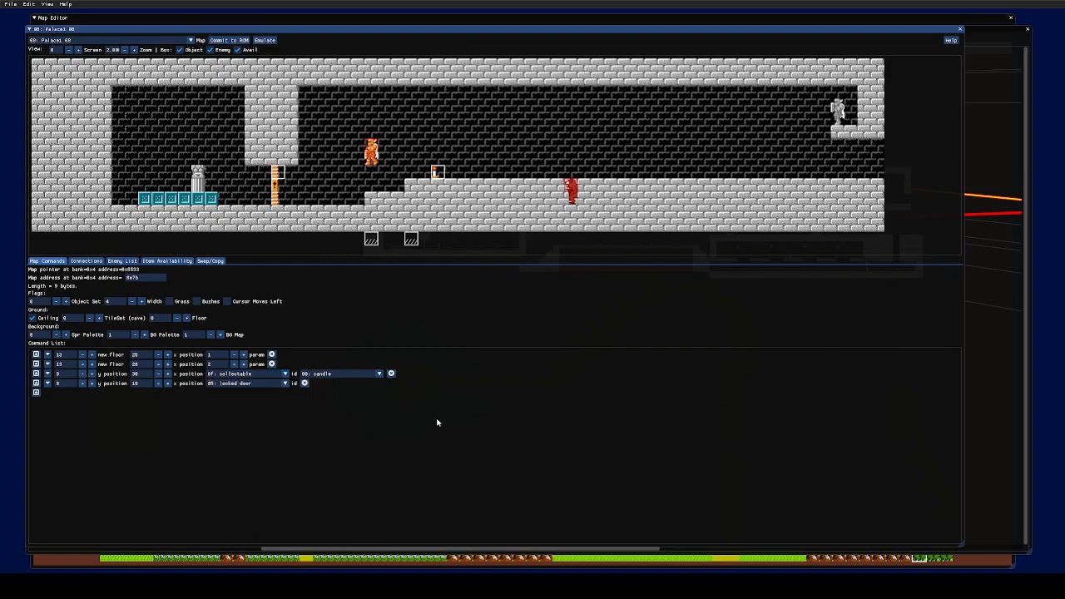
# - Keep the collectable item set to 00: candle
pyautogui.click(365, 373)
pyautogui.scroll(-3, 345, 412)
pyautogui.scroll(5, 341, 409)
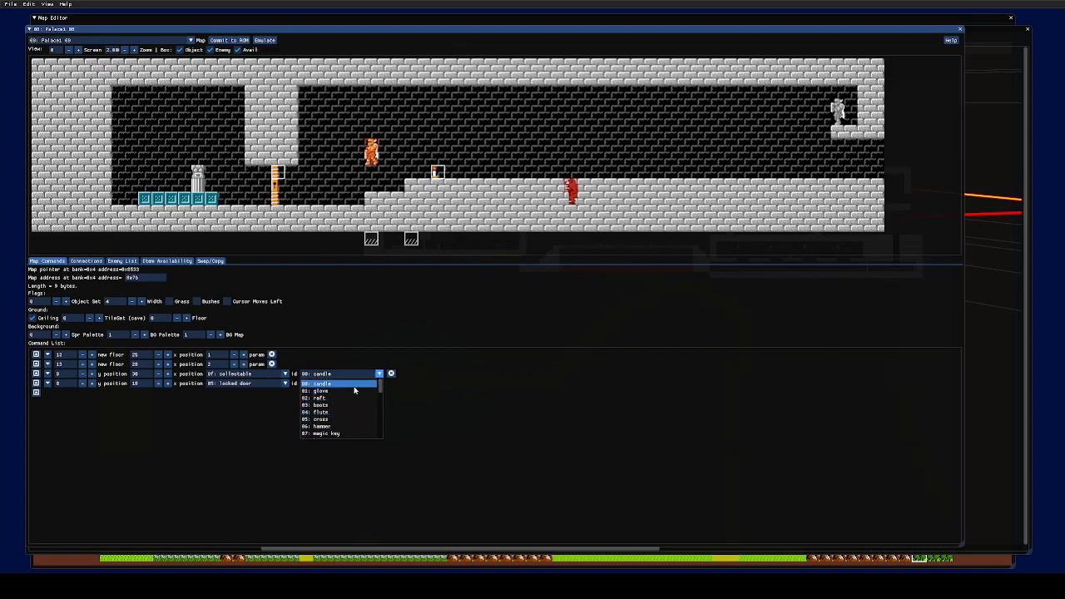
pyautogui.scroll(-1, 355, 408)
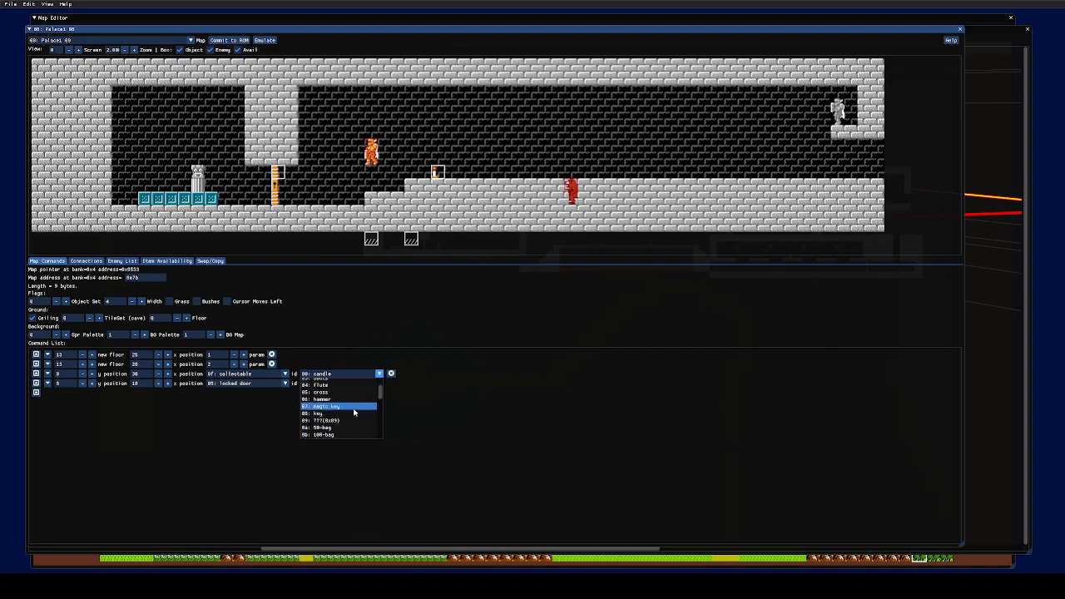
pyautogui.scroll(1, 347, 406)
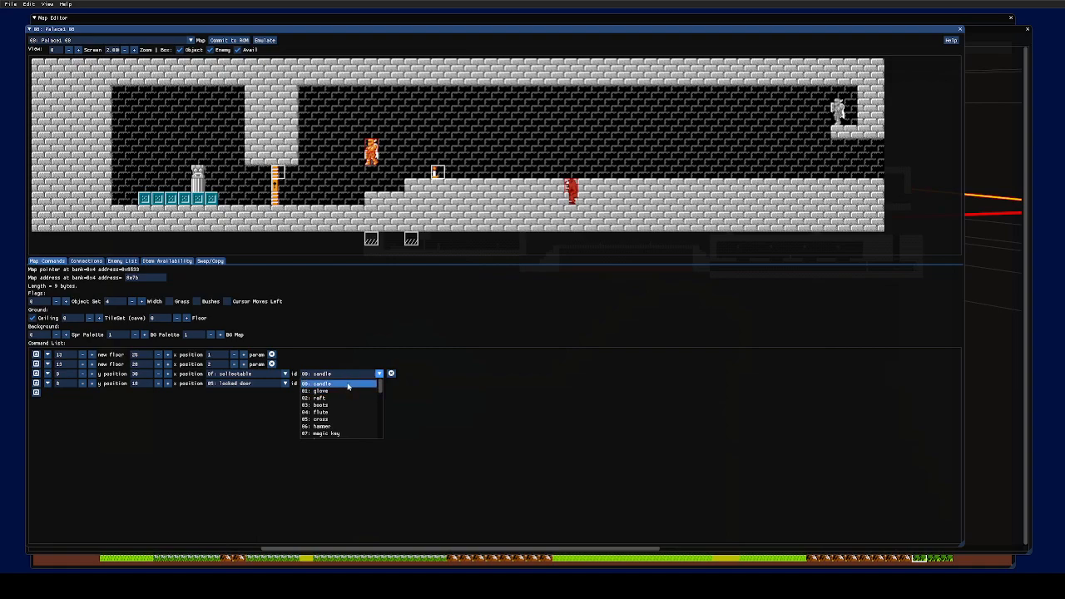
pyautogui.click(400, 381)
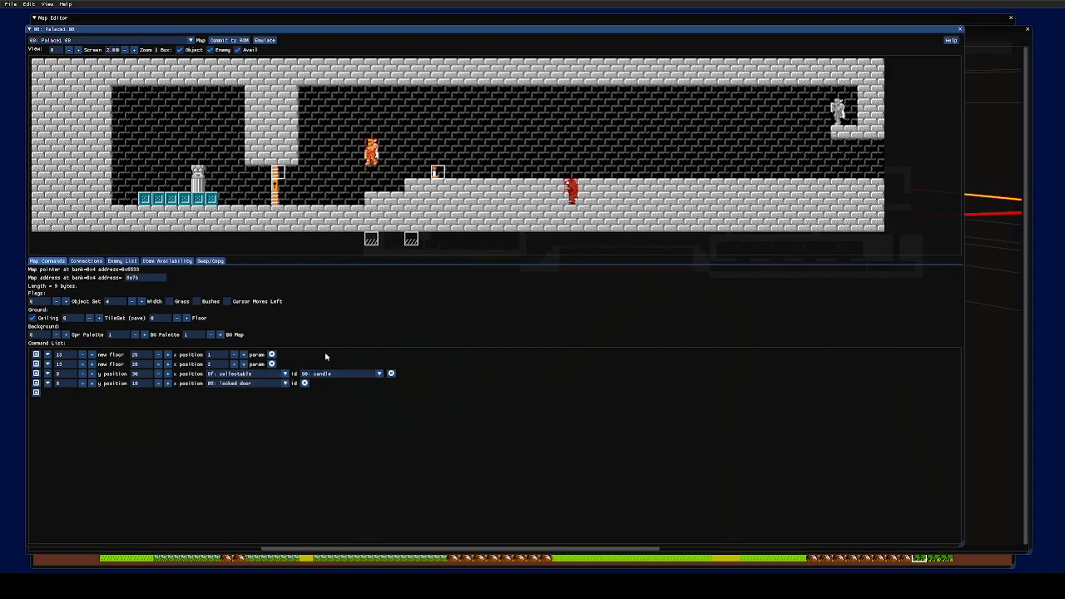
# - Drag the hammer thrower and orange ironknuckle higher and show the Enemy List
pyautogui.moveTo(573, 187); pyautogui.dragTo(571, 156)
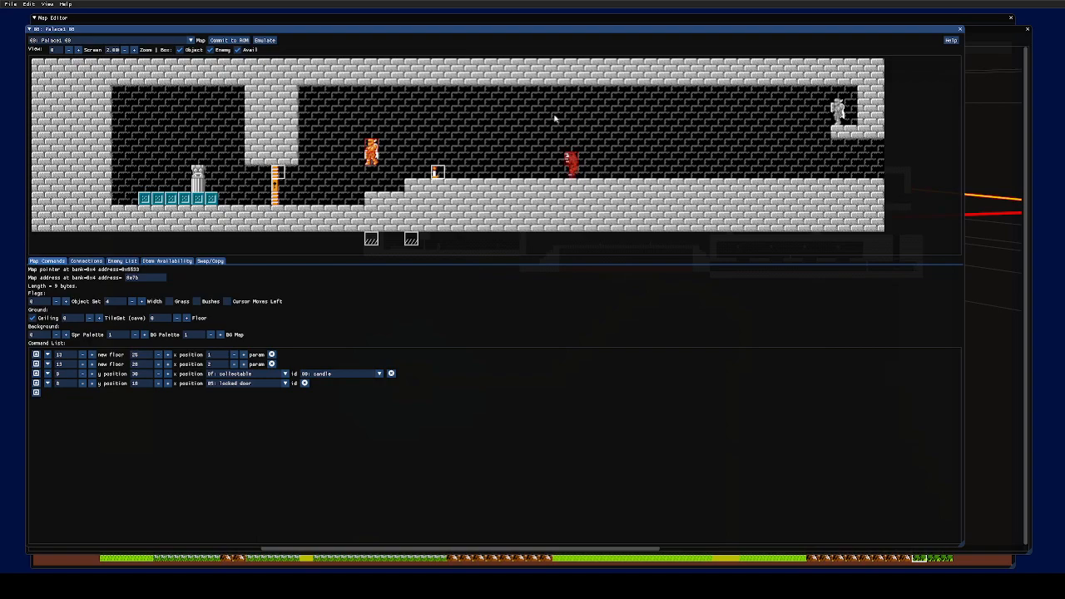
pyautogui.moveTo(370, 164); pyautogui.dragTo(390, 185)
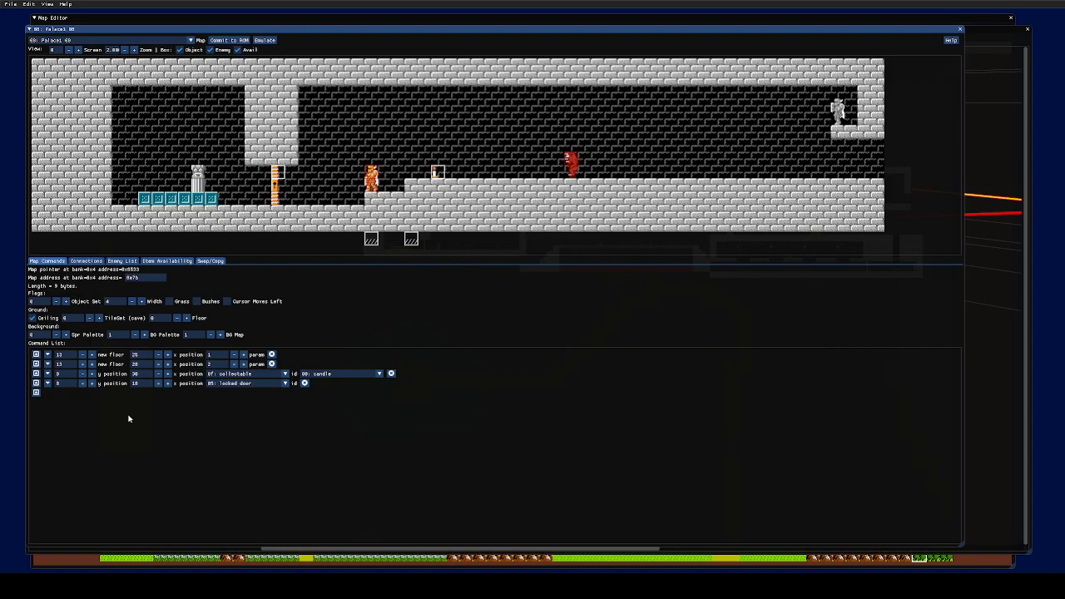
pyautogui.click(87, 261)
pyautogui.click(54, 263)
pyautogui.click(122, 262)
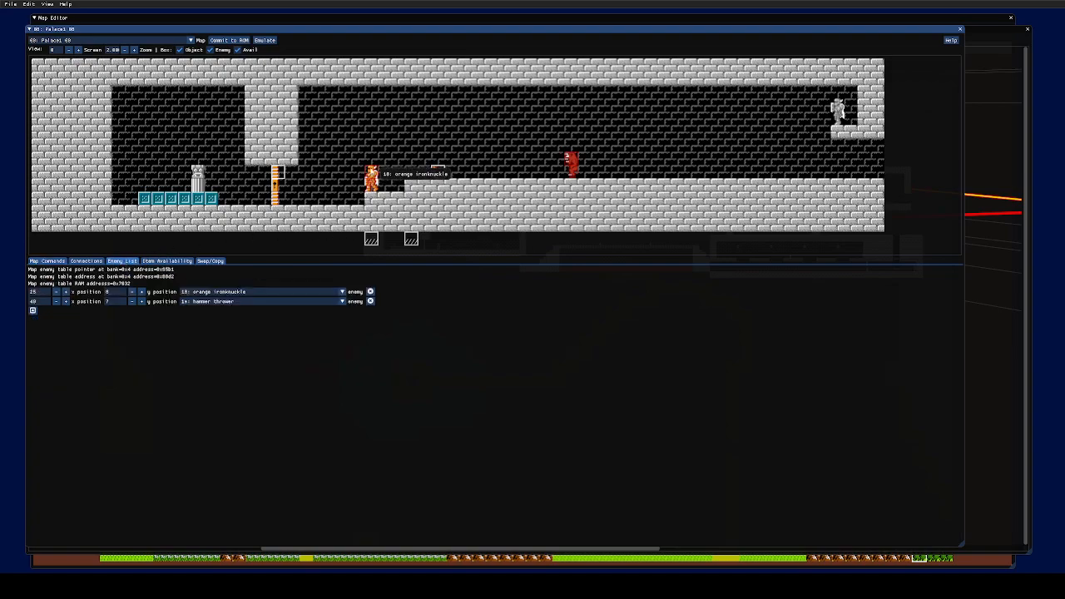
pyautogui.moveTo(374, 177); pyautogui.dragTo(421, 126)
# - Drag the two new-floor markers below the map closer to form a tighter stair
pyautogui.moveTo(410, 240)
pyautogui.mouseDown()
pyautogui.moveTo(558, 248)
pyautogui.moveTo(426, 242)
pyautogui.moveTo(451, 241)
pyautogui.mouseUp()
pyautogui.moveTo(371, 241)
pyautogui.mouseDown()
pyautogui.moveTo(409, 241)
pyautogui.moveTo(358, 239)
pyautogui.mouseUp()
pyautogui.moveTo(451, 241)
pyautogui.mouseDown()
pyautogui.moveTo(407, 241)
pyautogui.moveTo(476, 241)
pyautogui.mouseUp()
pyautogui.moveTo(358, 240)
pyautogui.mouseDown()
pyautogui.moveTo(397, 241)
pyautogui.moveTo(371, 240)
pyautogui.mouseUp()
pyautogui.moveTo(474, 247)
pyautogui.mouseDown()
pyautogui.moveTo(381, 241)
pyautogui.moveTo(405, 242)
pyautogui.mouseUp()
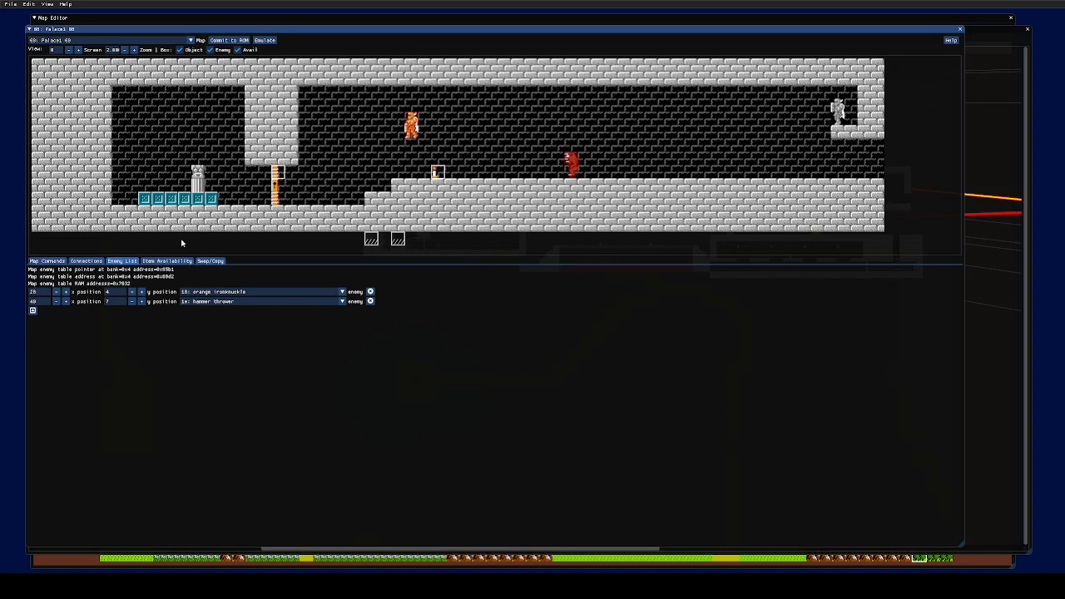
# - Back on Map Commands, shift the second new-floor marker one tile right to 28
pyautogui.click(57, 261)
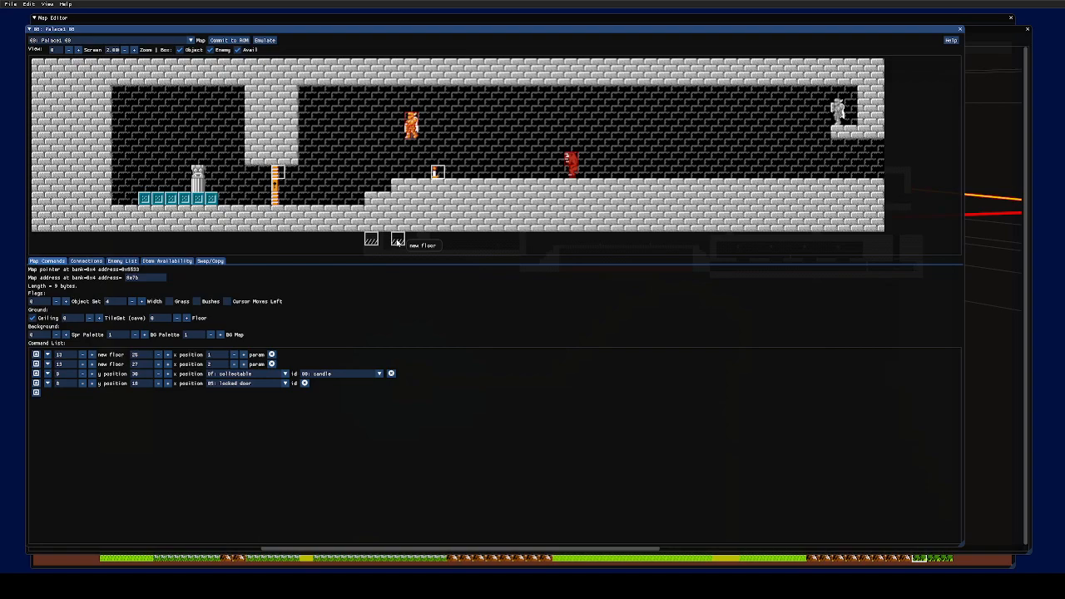
pyautogui.moveTo(398, 241); pyautogui.dragTo(411, 240)
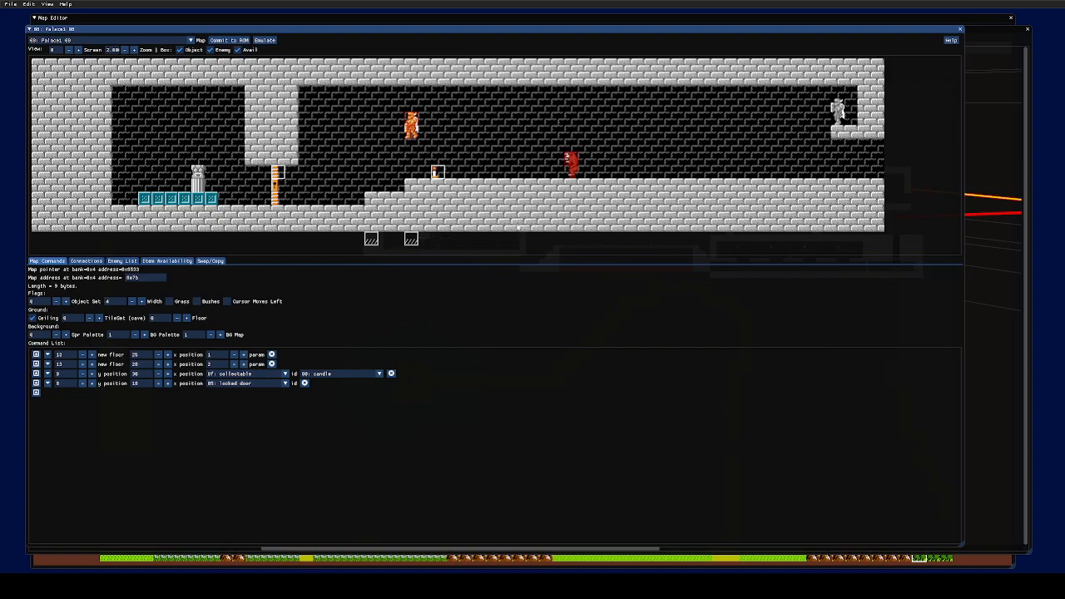